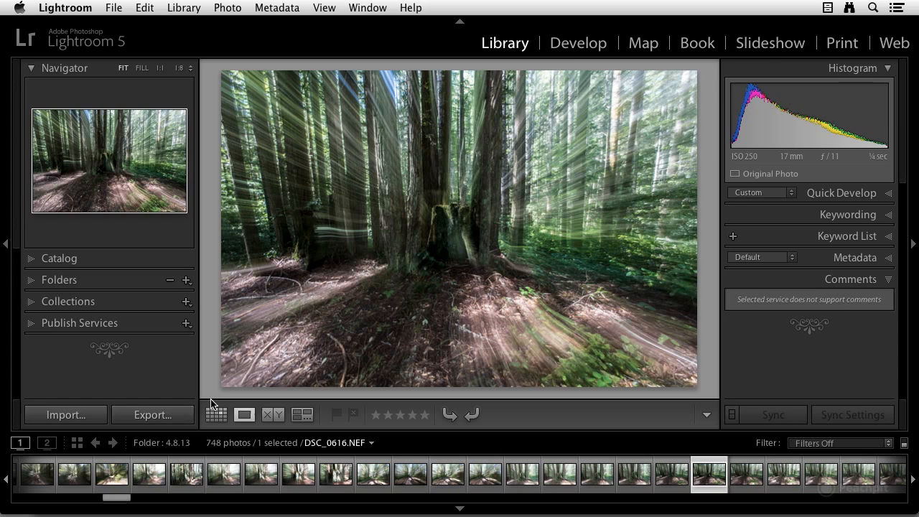
- Examine the watermarking choices offered in the Slideshow, Print and Web modules
left_click(764, 54)
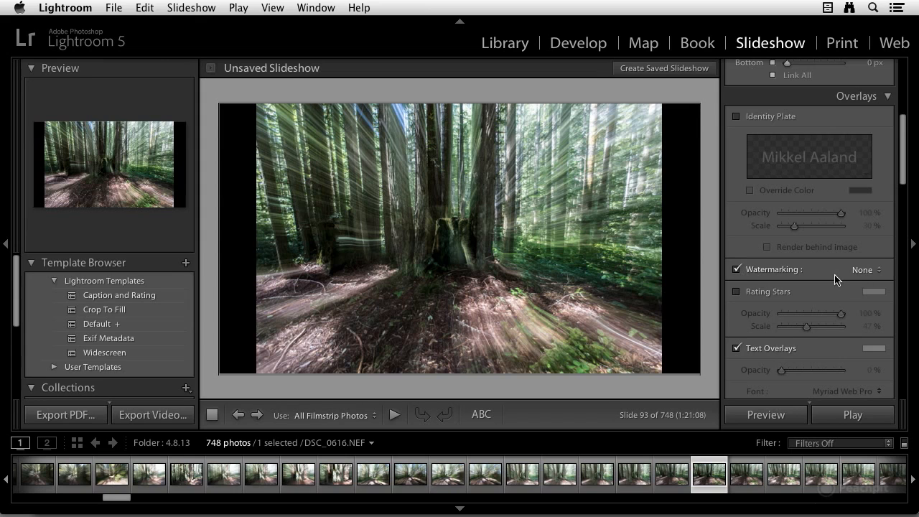
left_click(865, 270)
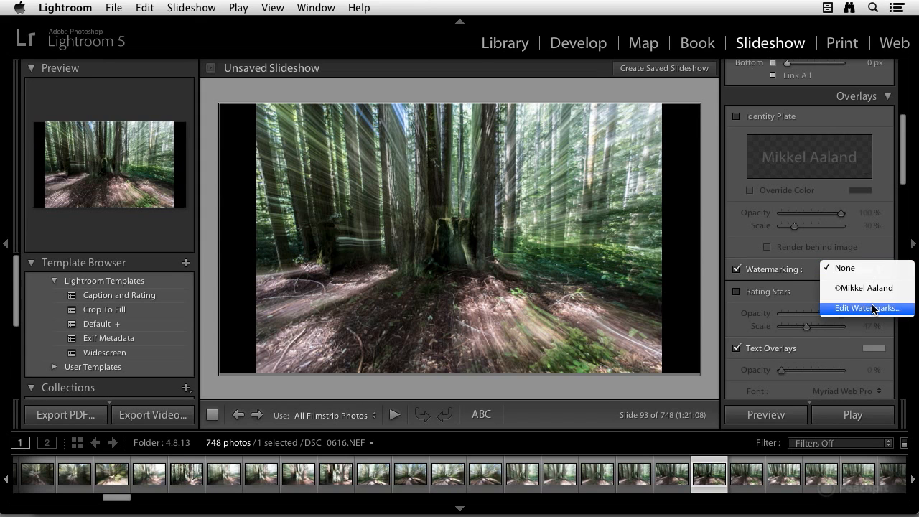
left_click(860, 268)
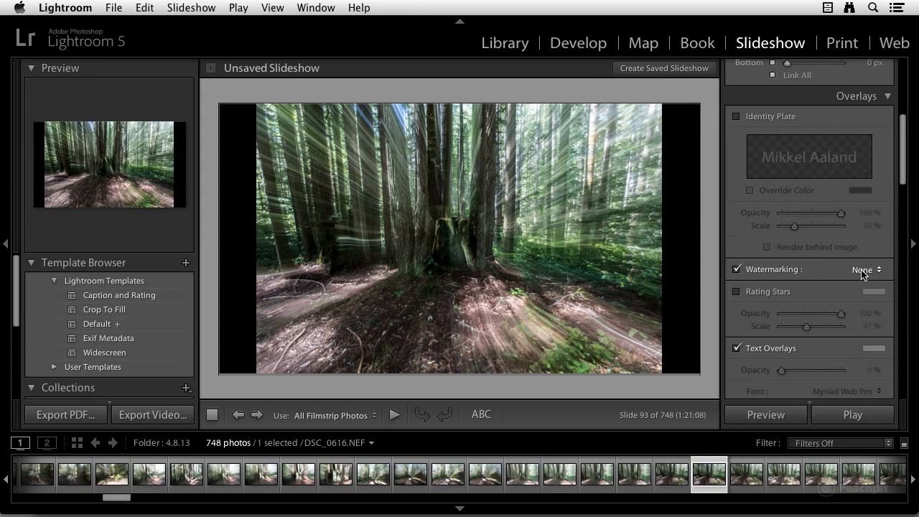
left_click(850, 43)
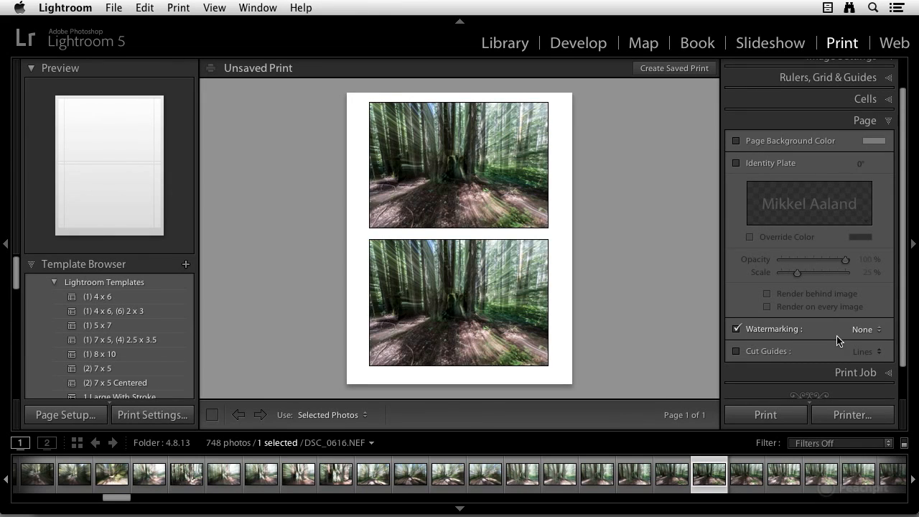
left_click(876, 332)
left_click(874, 330)
left_click(902, 48)
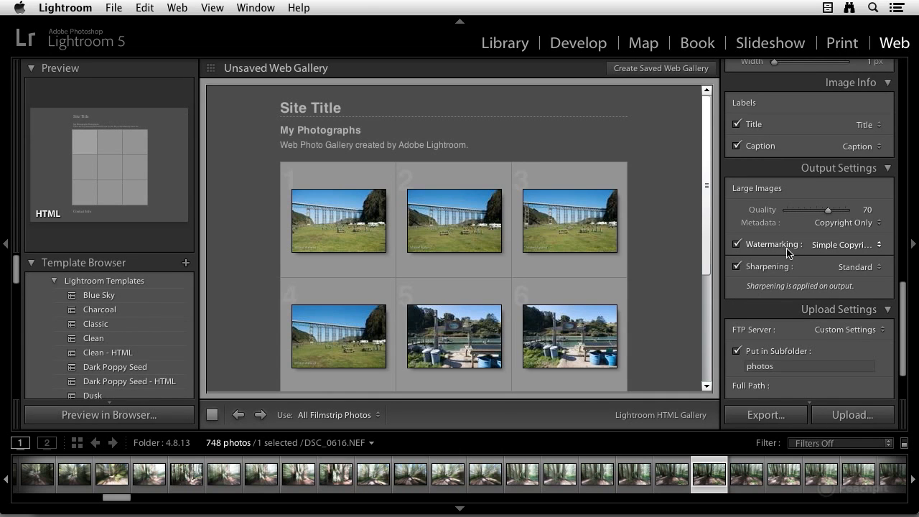
left_click(851, 244)
left_click(849, 243)
- Open the Watermark Editor from the Watermarking settings for exporting the selected Library photo
left_click(506, 45)
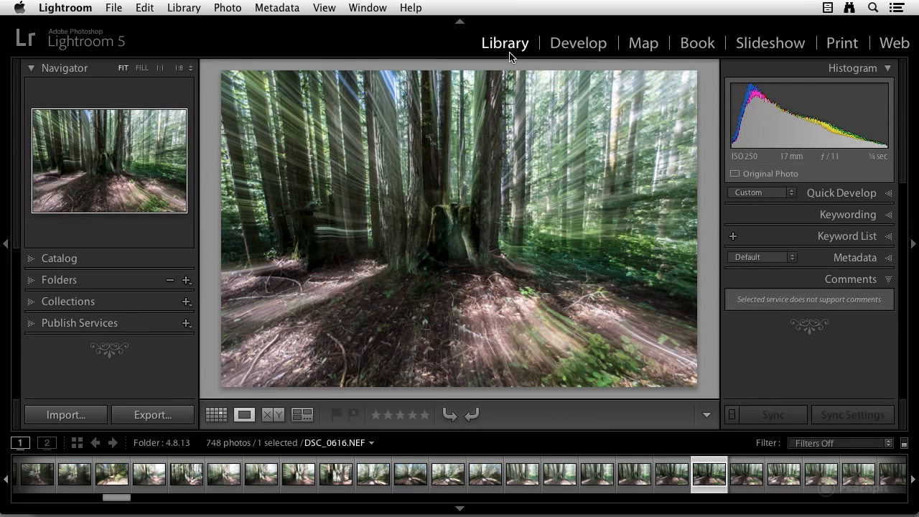
left_click(158, 420)
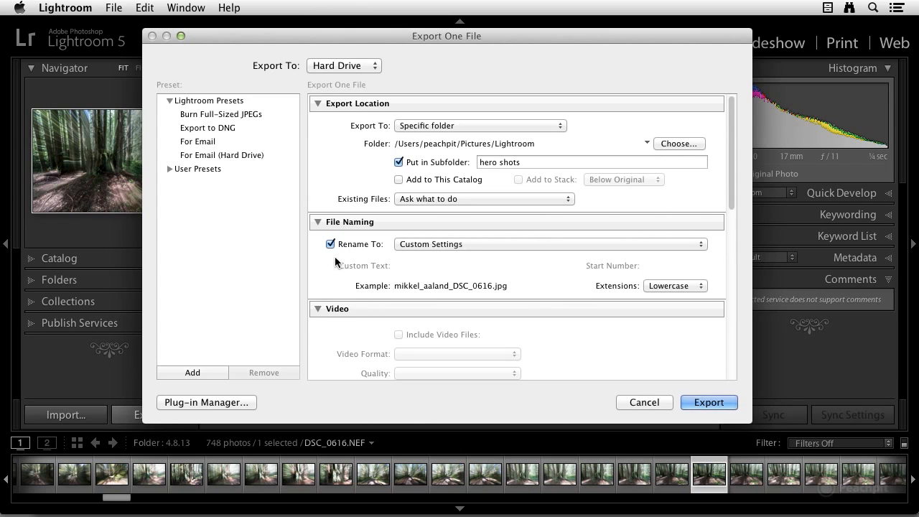
scroll(440, 246, "down", 2)
scroll(439, 247, "down", 15)
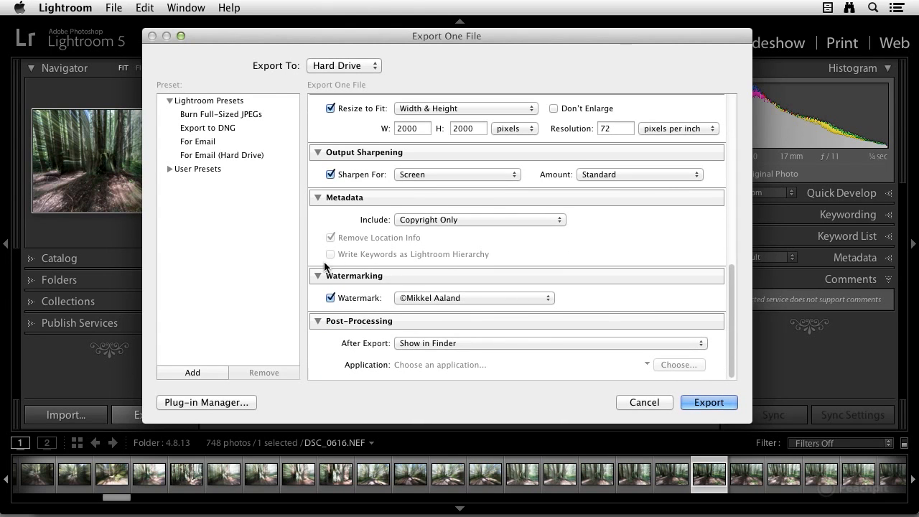
left_click(451, 300)
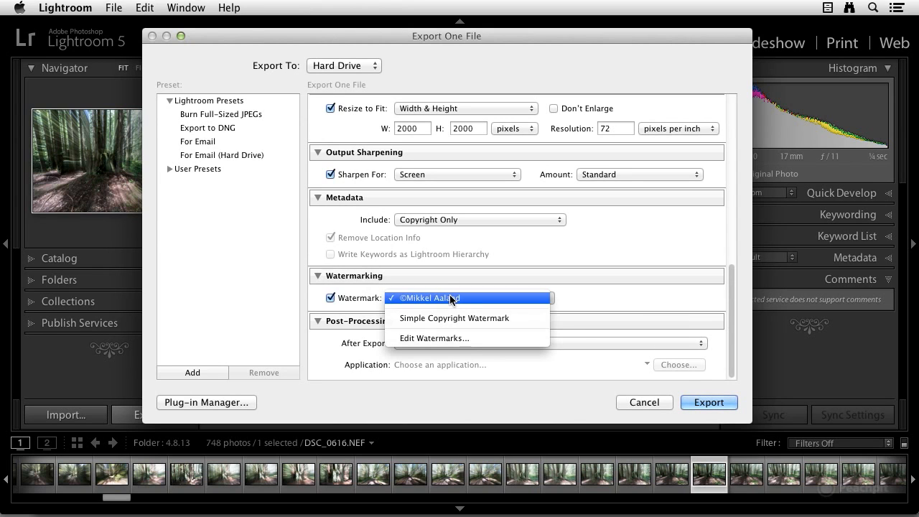
left_click(455, 338)
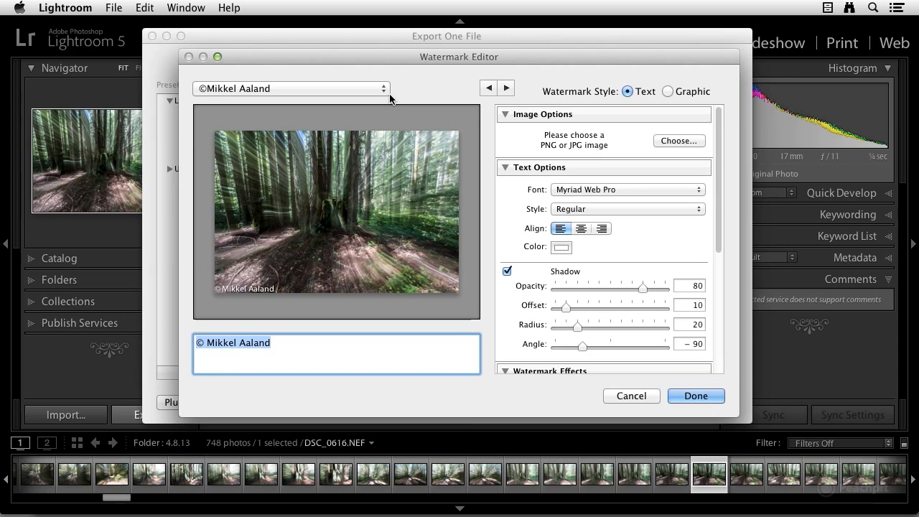
- Replace the watermark text with the copyright symbol and the photographer's name, and enlarge it on the preview to a size of about 26
mouse_move(354, 117)
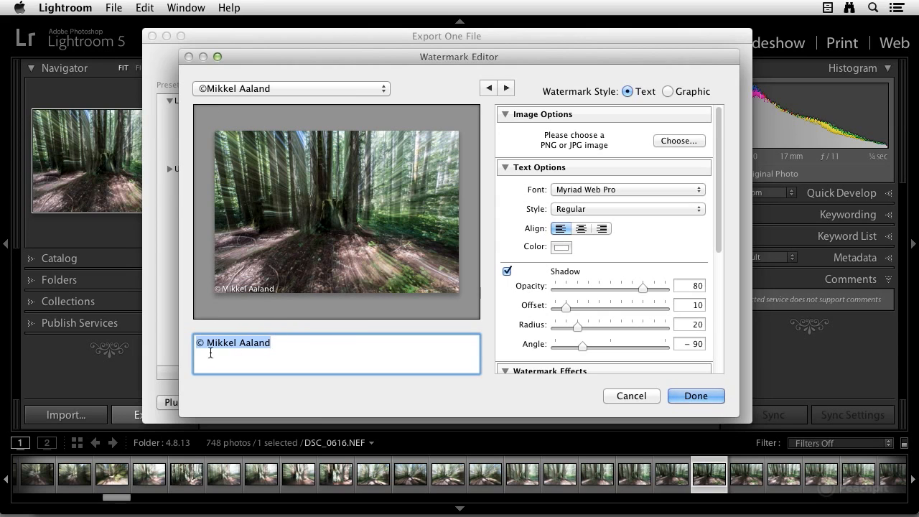
left_click_drag(275, 345, 170, 348)
type("©")
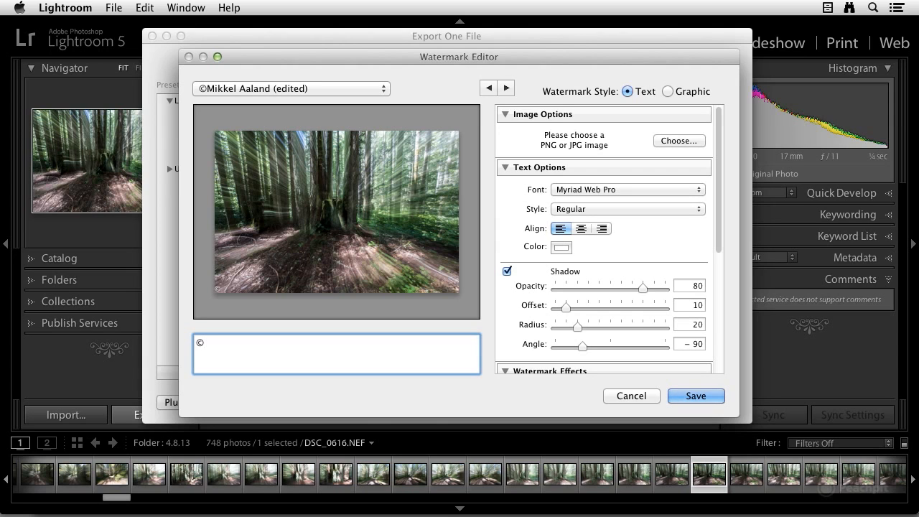
type("Mikkel Aaland")
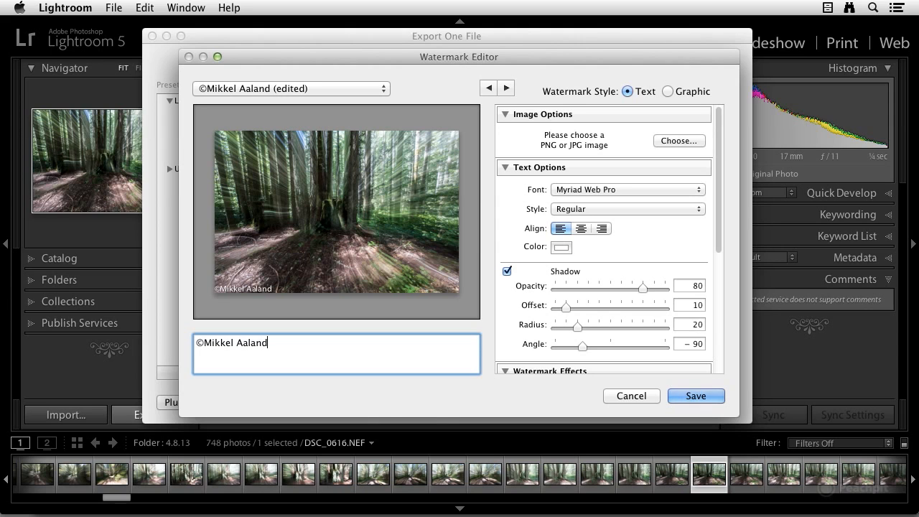
mouse_move(277, 270)
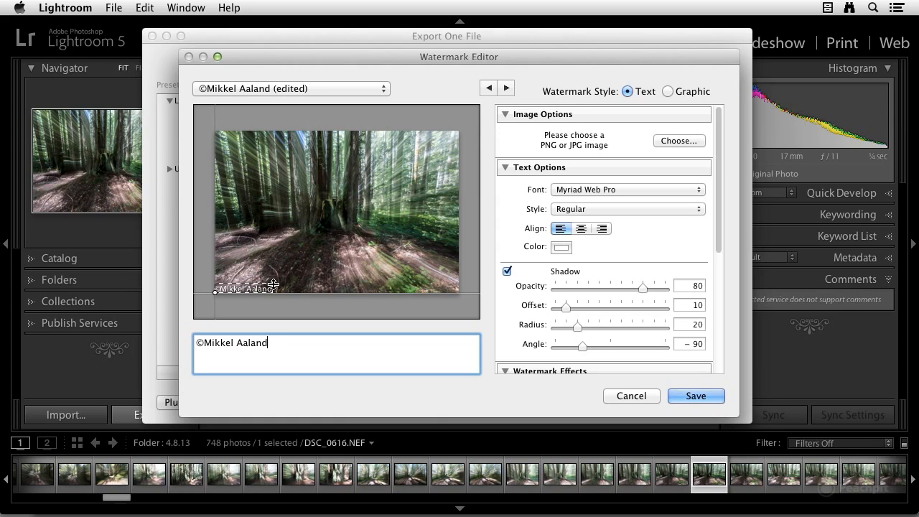
left_click_drag(274, 285, 338, 271)
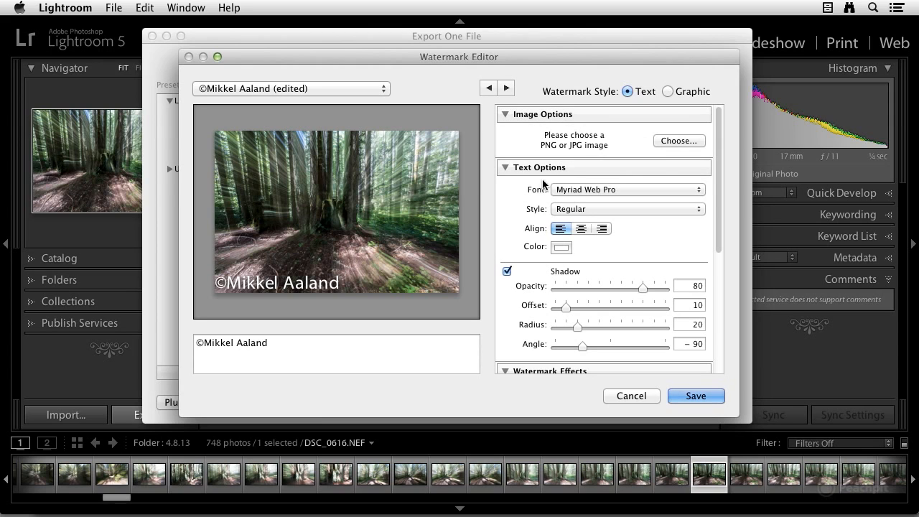
- Review the font, style and color choices for the watermark text
left_click(602, 189)
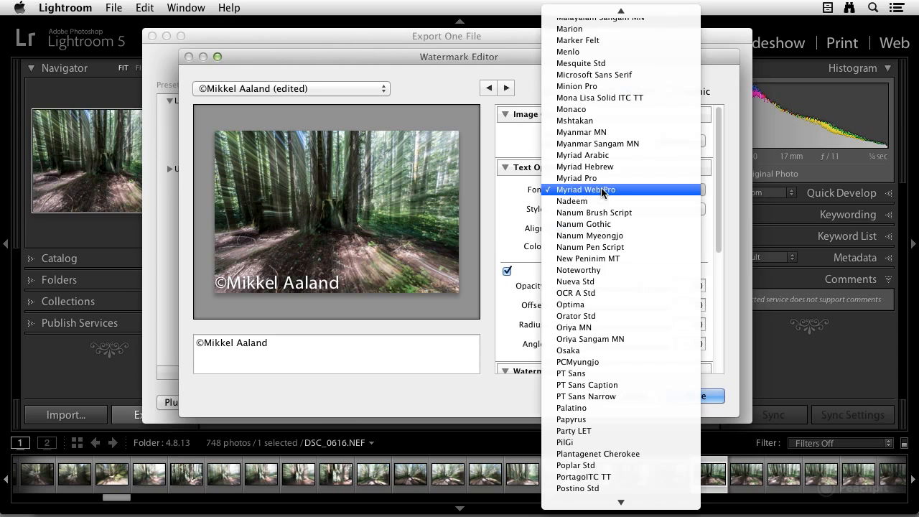
left_click(603, 190)
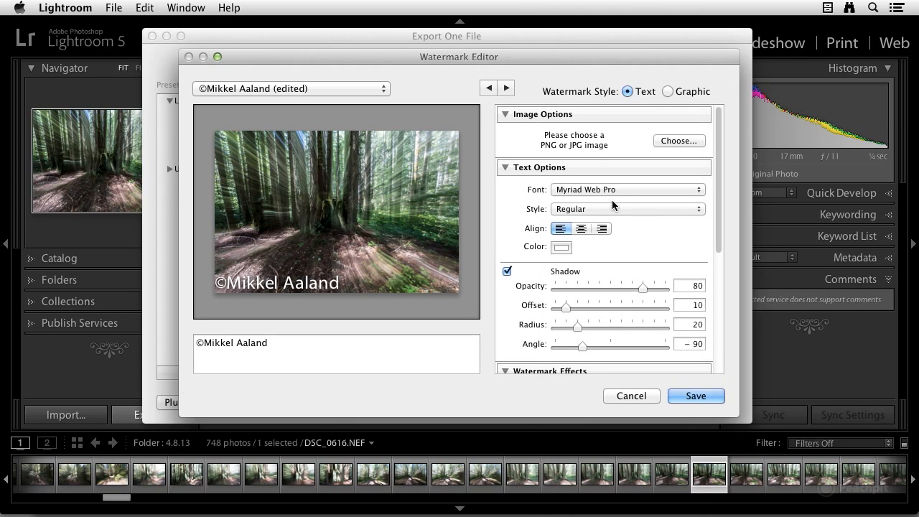
left_click(601, 210)
left_click(602, 209)
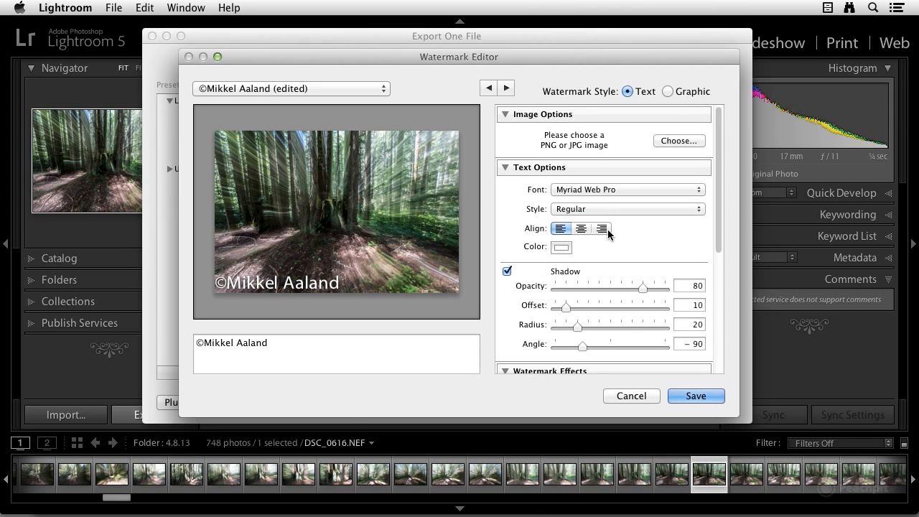
left_click(561, 247)
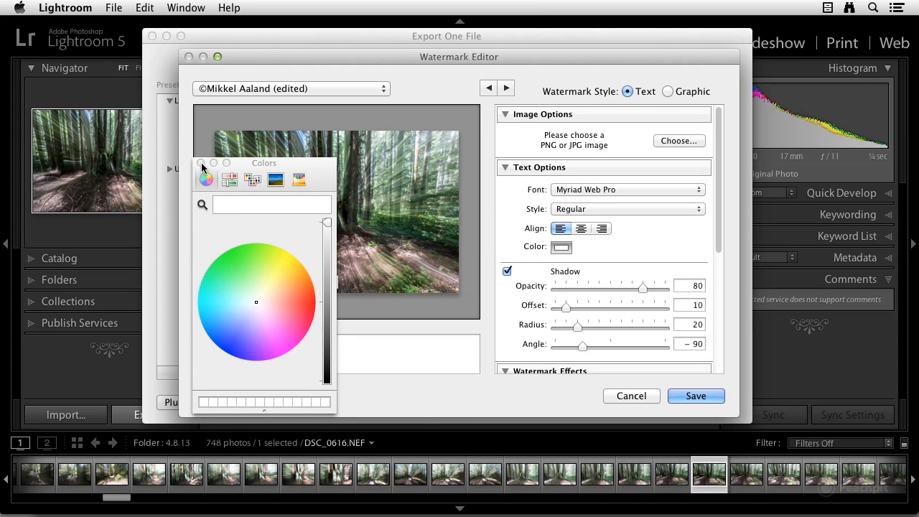
left_click(201, 163)
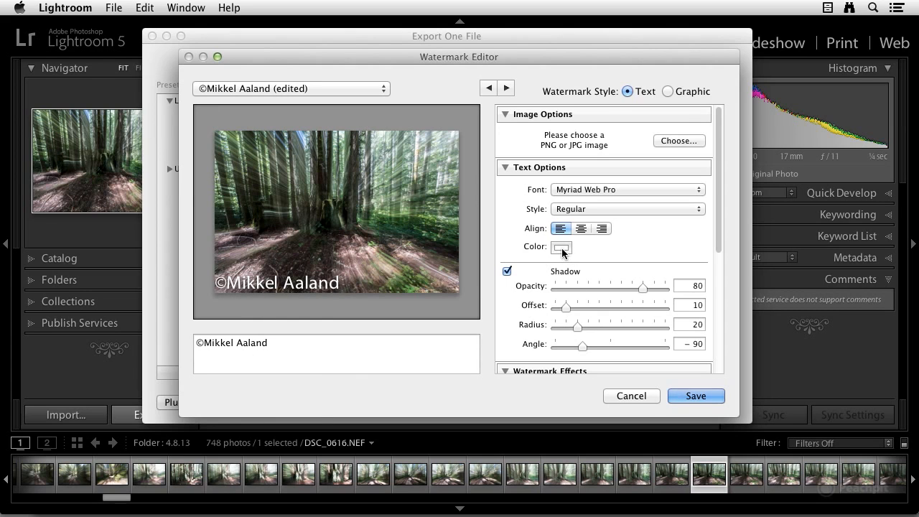
- Set the watermark text shadow to opacity 92, offset 58, radius 24 and angle 12
scroll(569, 259, "down", 2)
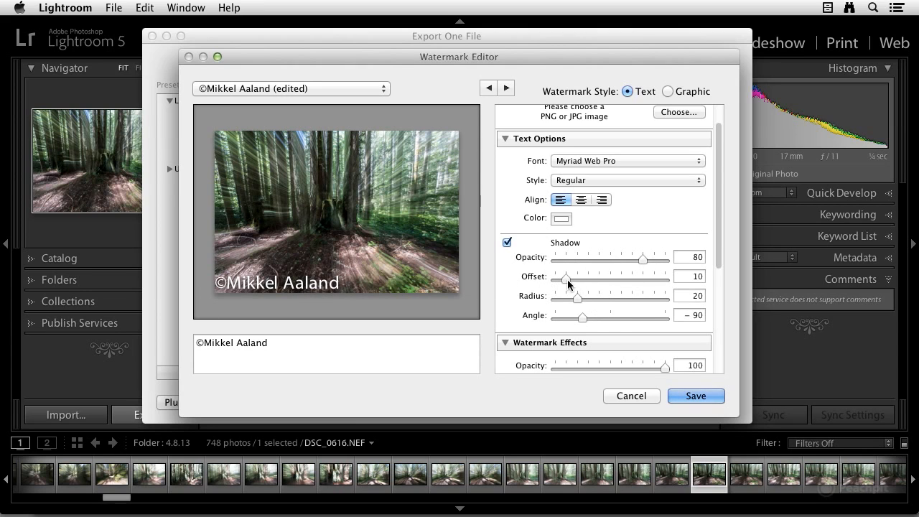
left_click_drag(642, 259, 618, 270)
left_click_drag(565, 279, 610, 318)
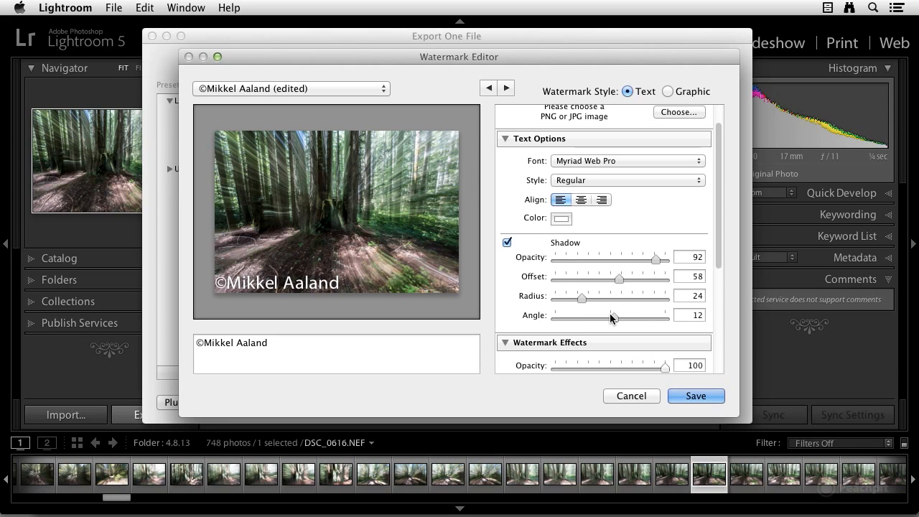
- Set the watermark effects to 100 opacity and a proportional size of 20
scroll(616, 299, "down", 2)
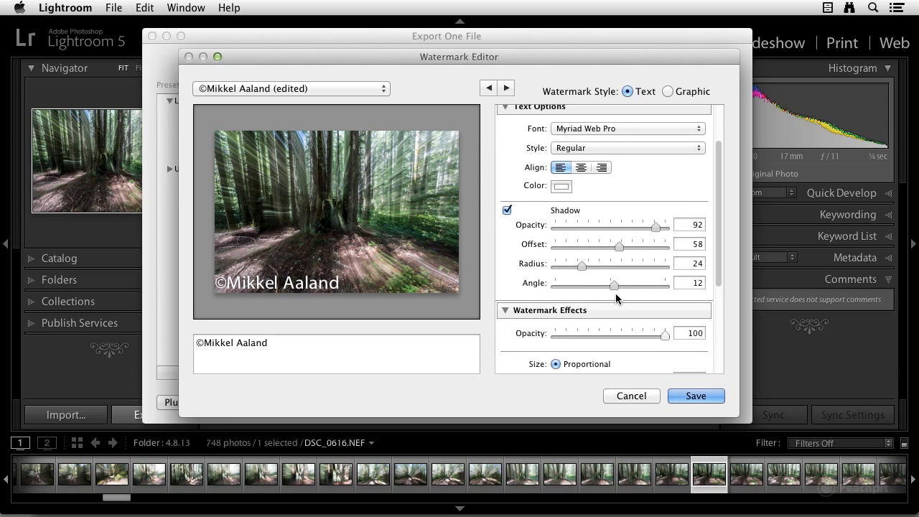
scroll(596, 273, "down", 5)
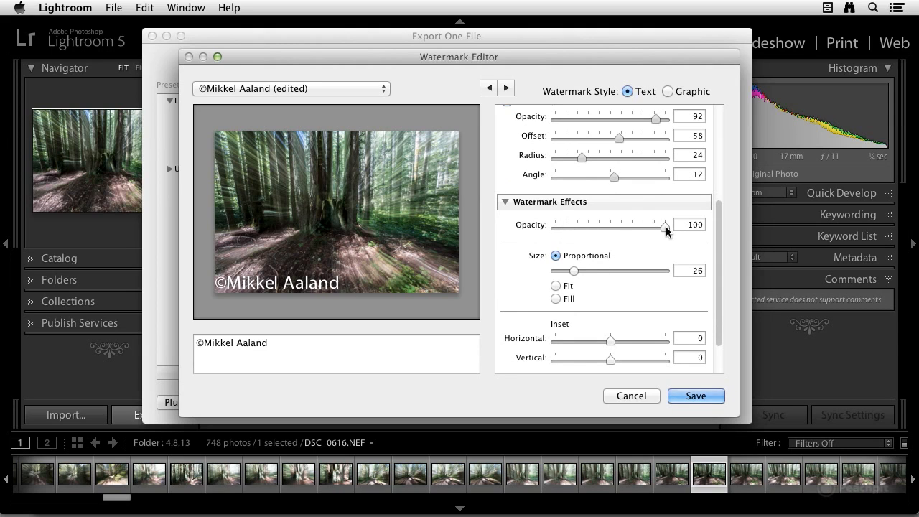
mouse_move(664, 226)
left_mouse_down()
mouse_move(580, 230)
mouse_move(666, 225)
left_mouse_up()
scroll(614, 230, "down", 2)
left_click(554, 235)
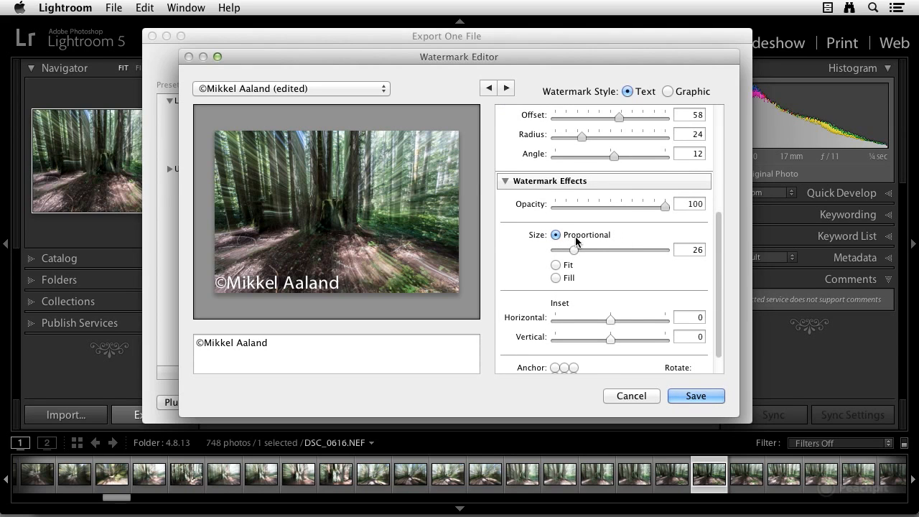
mouse_move(572, 247)
left_mouse_down()
mouse_move(588, 247)
mouse_move(569, 248)
left_mouse_up()
mouse_move(306, 274)
mouse_move(321, 275)
left_mouse_down()
mouse_move(367, 268)
mouse_move(310, 277)
left_mouse_up()
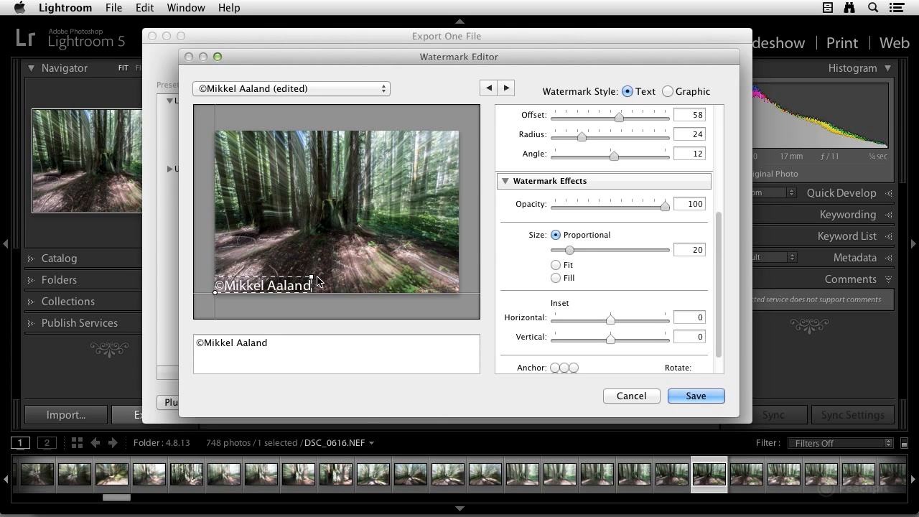
- Try the Fit and Fill sizes on the watermark and restore Proportional sizing
left_click(556, 266)
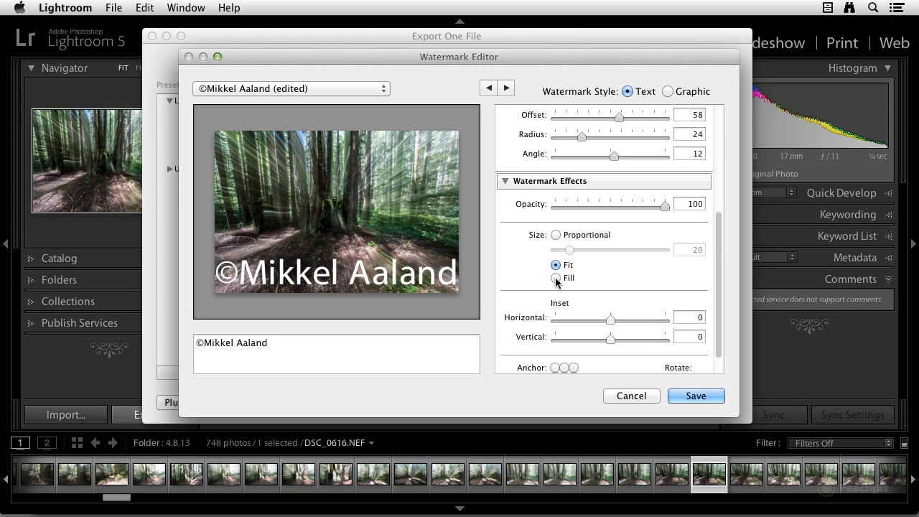
left_click(557, 279)
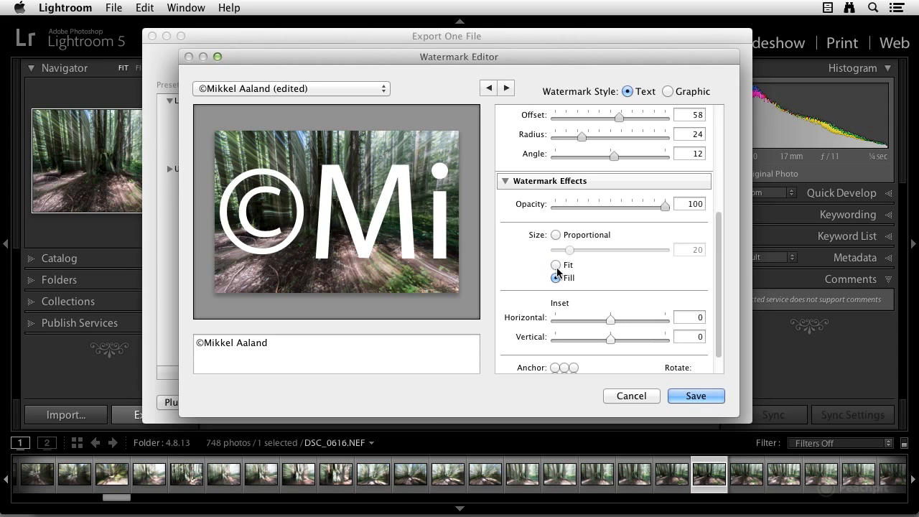
left_click(555, 235)
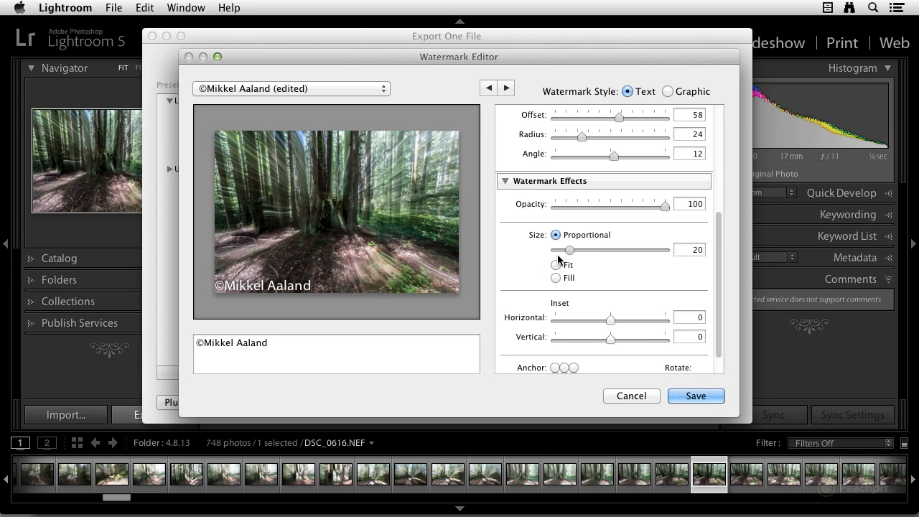
- Try the insets and the center, top-right and top-left anchors, restoring zero insets and the bottom-left anchor
scroll(607, 305, "down", 3)
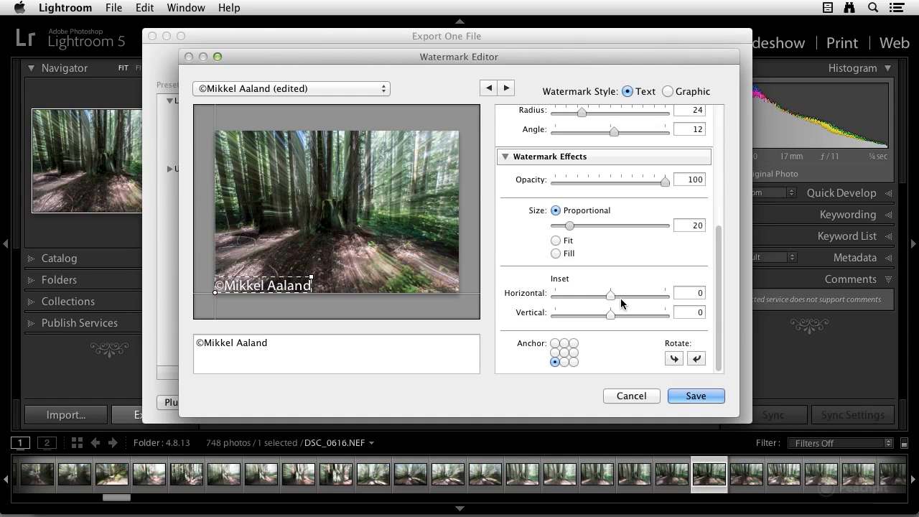
mouse_move(610, 296)
left_mouse_down()
mouse_move(574, 299)
mouse_move(650, 297)
mouse_move(607, 299)
mouse_move(585, 313)
mouse_move(645, 313)
mouse_move(610, 314)
left_mouse_up()
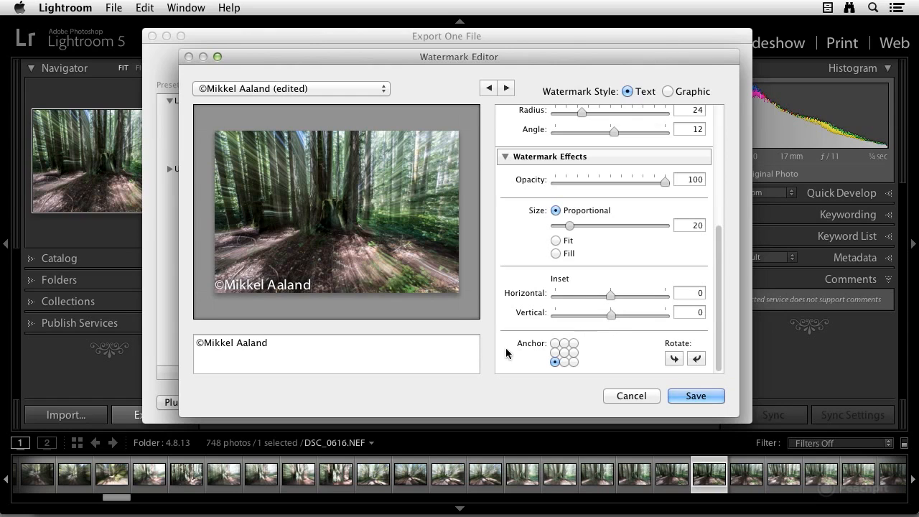
left_click(564, 352)
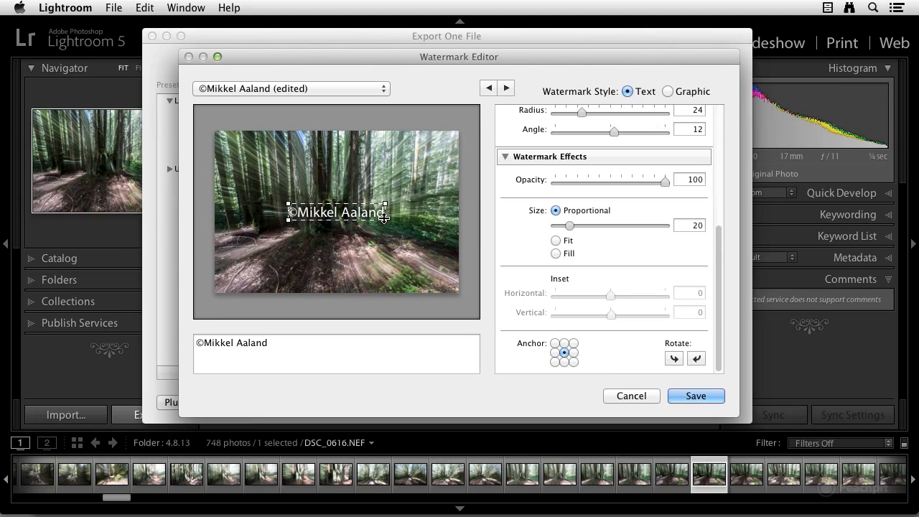
left_click(573, 343)
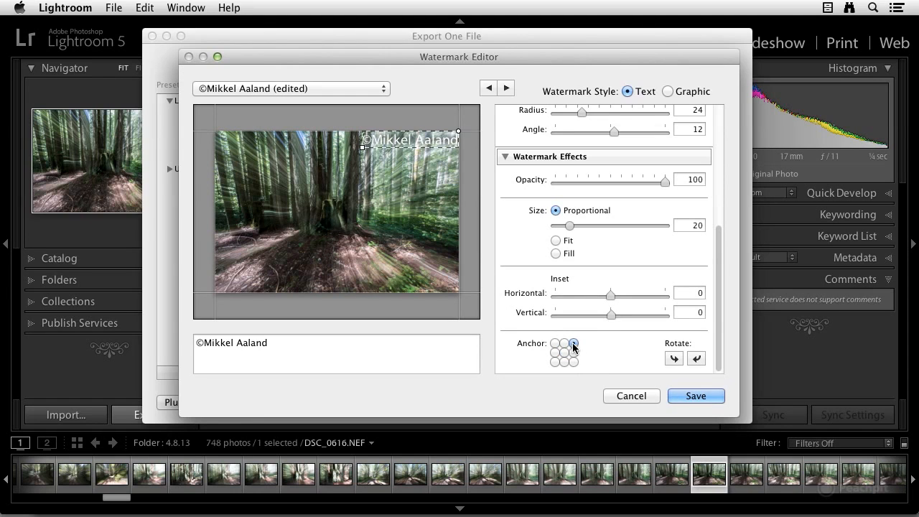
left_click(555, 344)
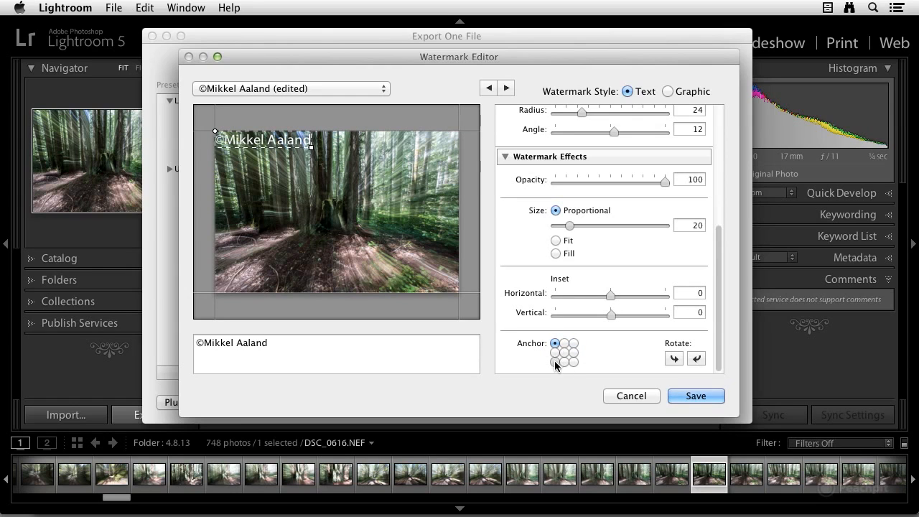
left_click(555, 363)
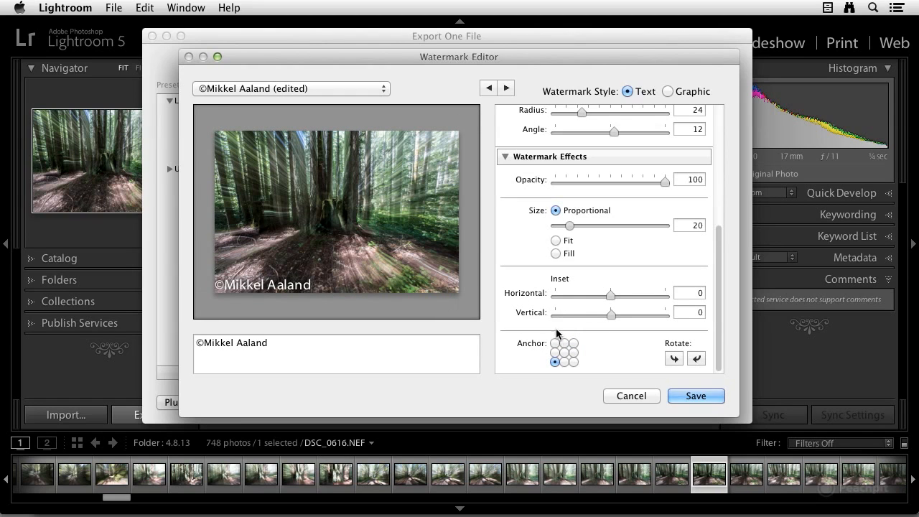
- Reduce the watermark's proportional size to 14
mouse_move(309, 291)
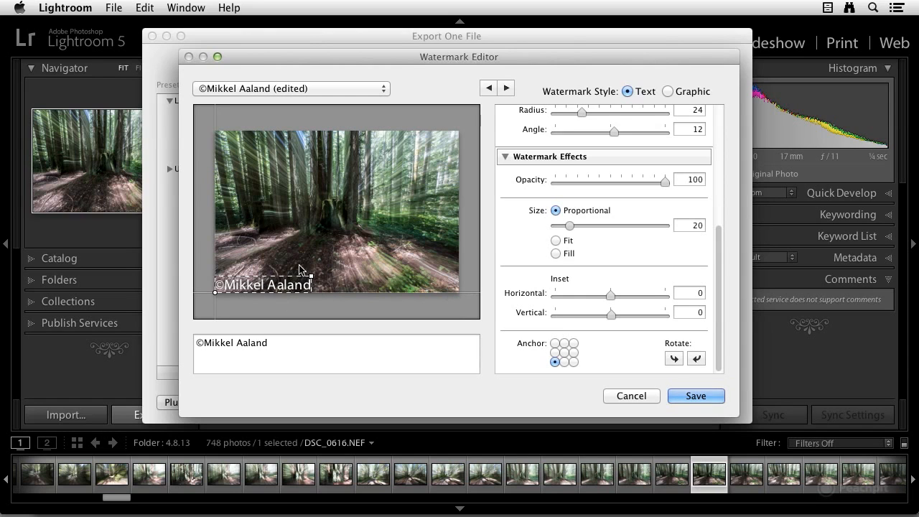
left_click_drag(571, 225, 567, 227)
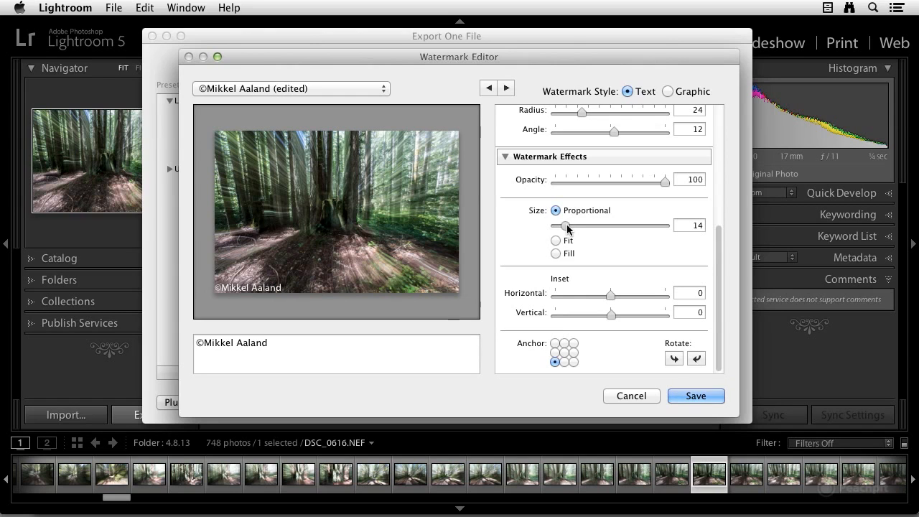
- Try rotating the watermark a full turn in each direction, restoring its original horizontal orientation
left_click(673, 358)
left_click(676, 361)
left_click(674, 360)
left_click(674, 360)
left_click(695, 359)
left_click(695, 359)
left_click(694, 359)
left_click(695, 359)
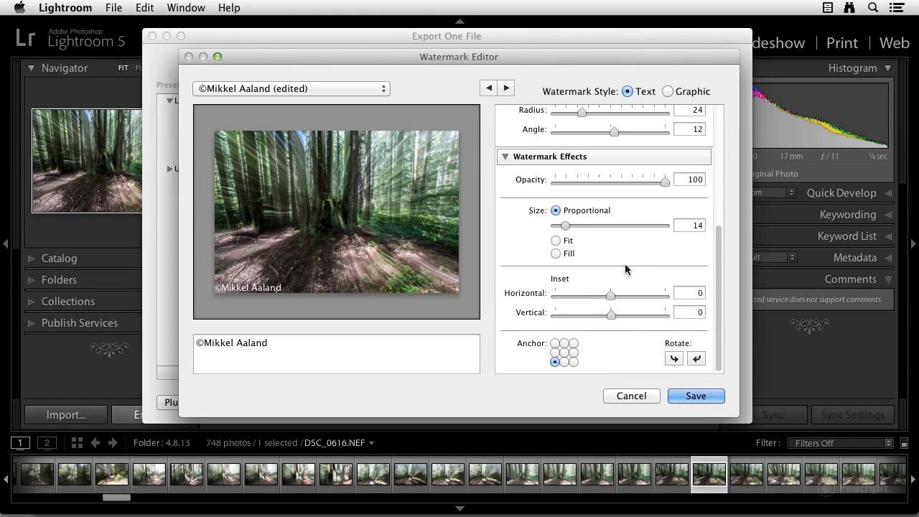
- Save the current watermark settings as a new preset named with the copyright symbol, the photographer's name and the suffix 2
scroll(631, 288, "up", 3)
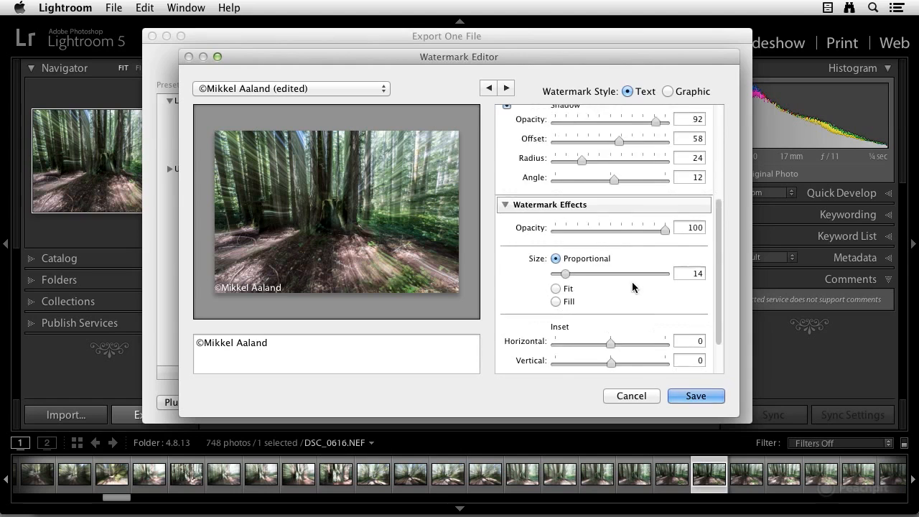
scroll(631, 283, "up", 5)
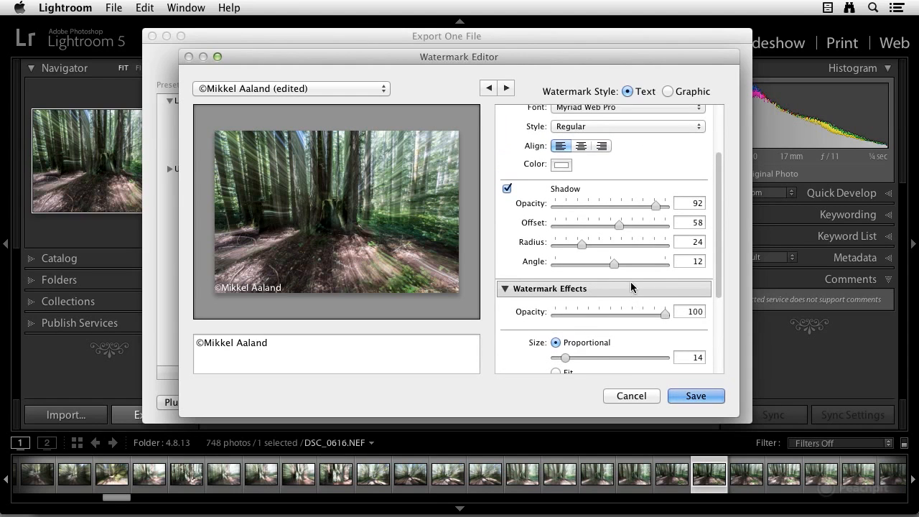
scroll(631, 287, "up", 5)
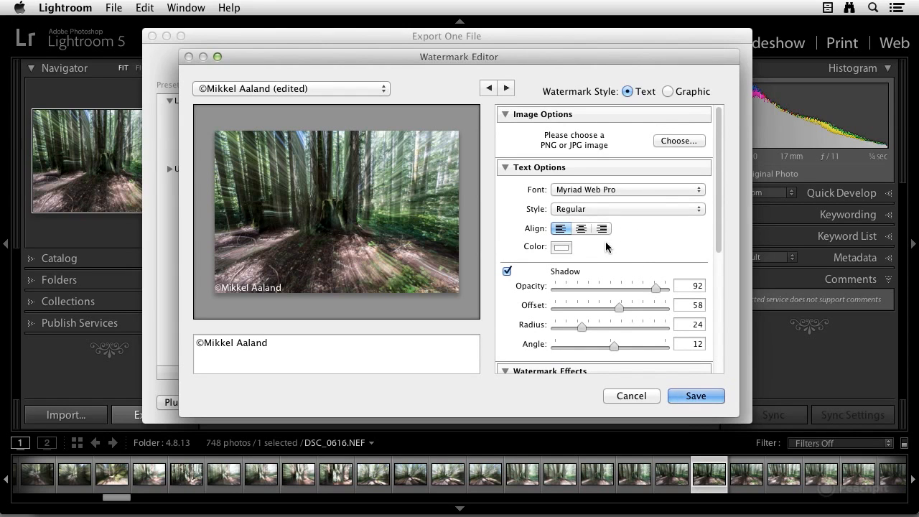
mouse_move(362, 261)
left_click(381, 88)
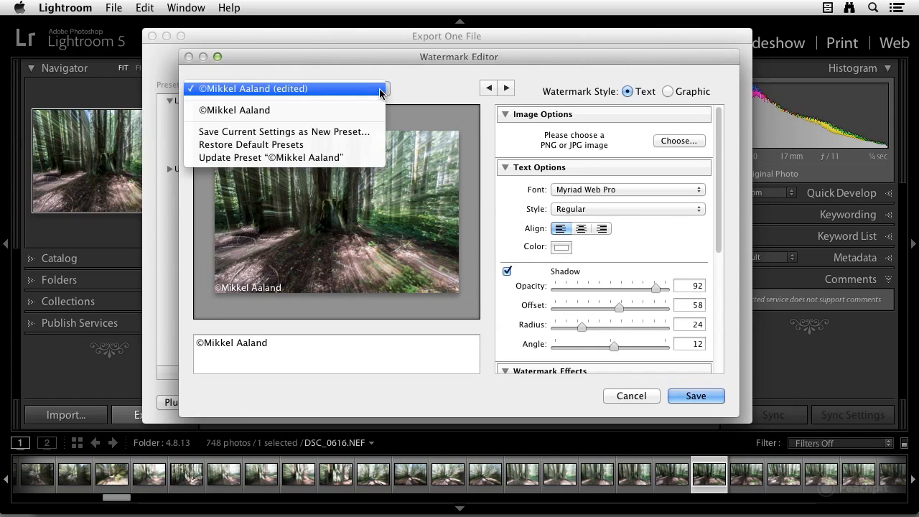
left_click(333, 131)
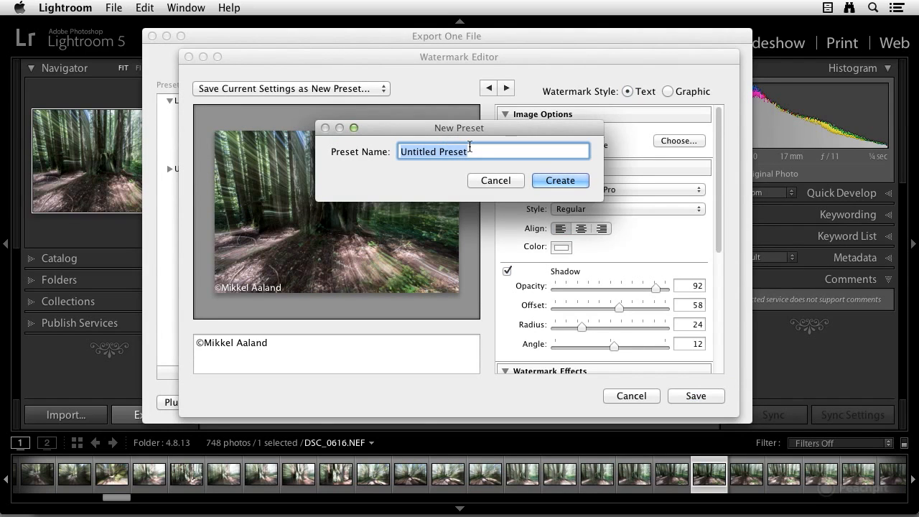
type("©Mikkel Aland")
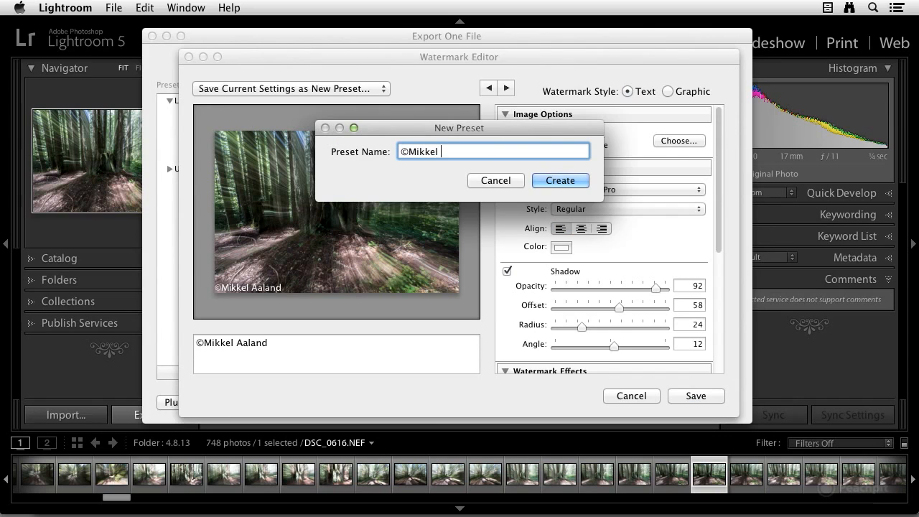
key("BackSpace")
key("BackSpace")
key("BackSpace")
key("BackSpace")
type("aland")
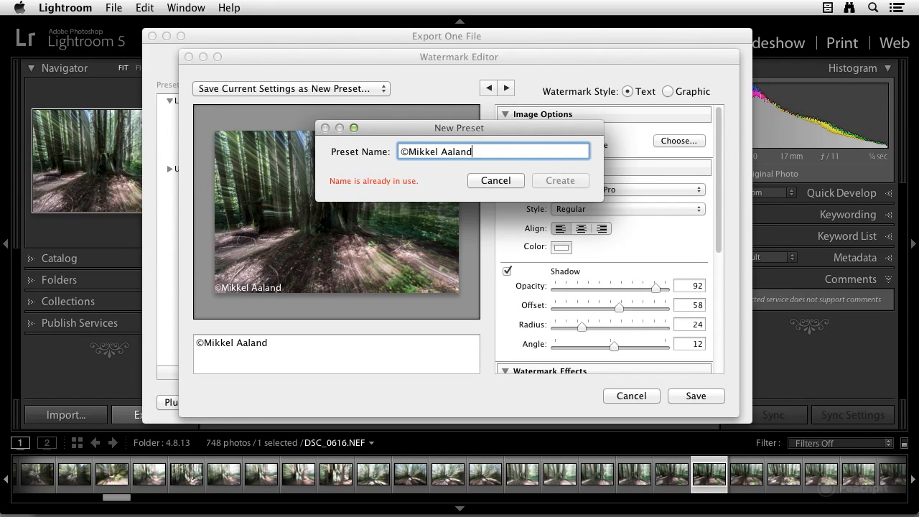
type("2")
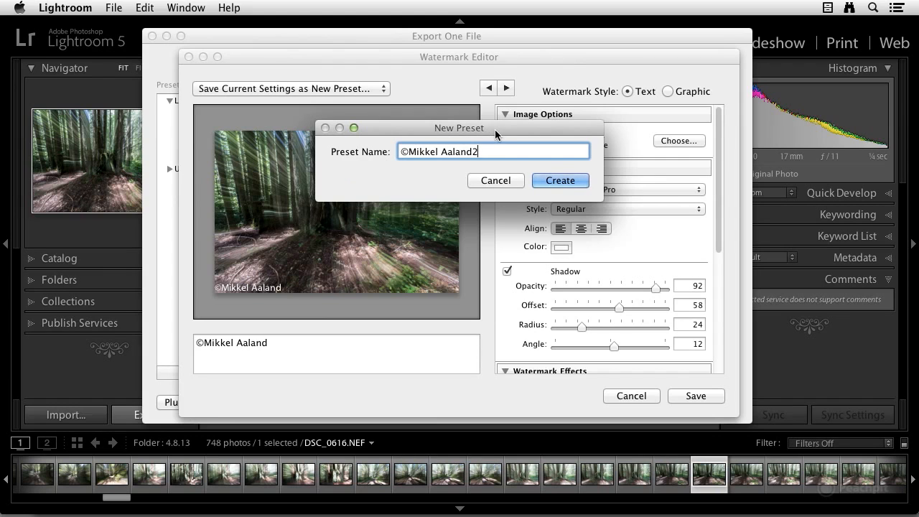
left_click(557, 180)
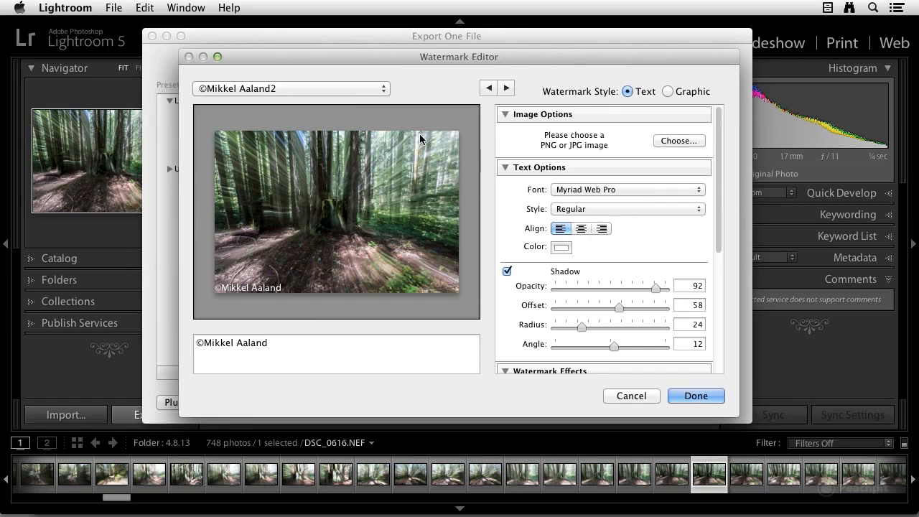
- Delete the original copyright watermark preset, the one without the suffix 2
left_click(369, 89)
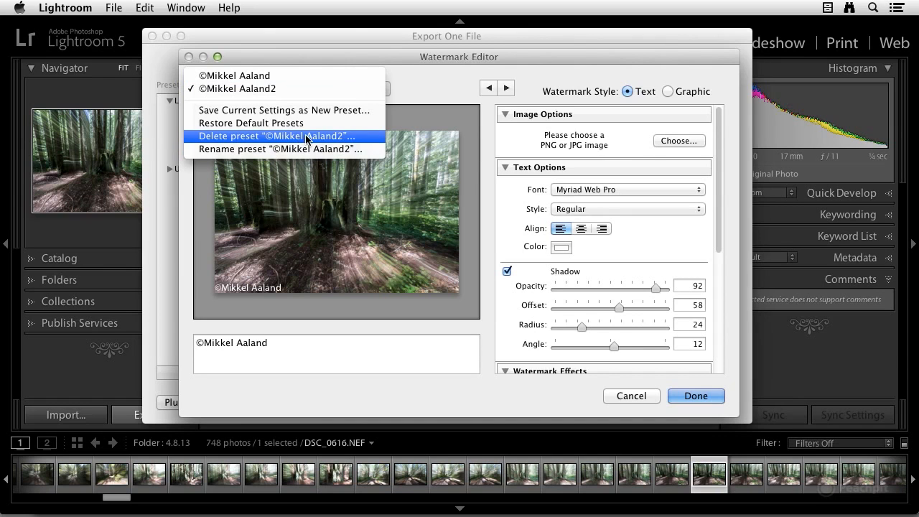
left_click(272, 75)
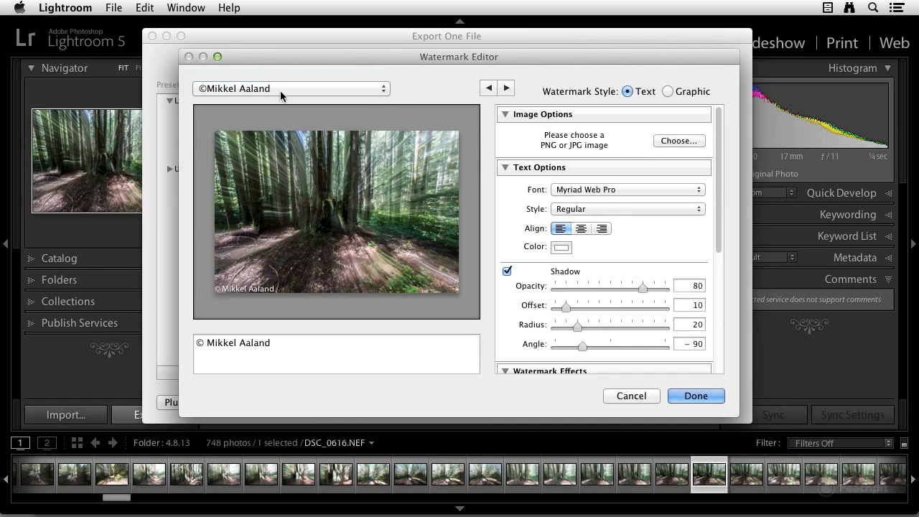
left_click(288, 88)
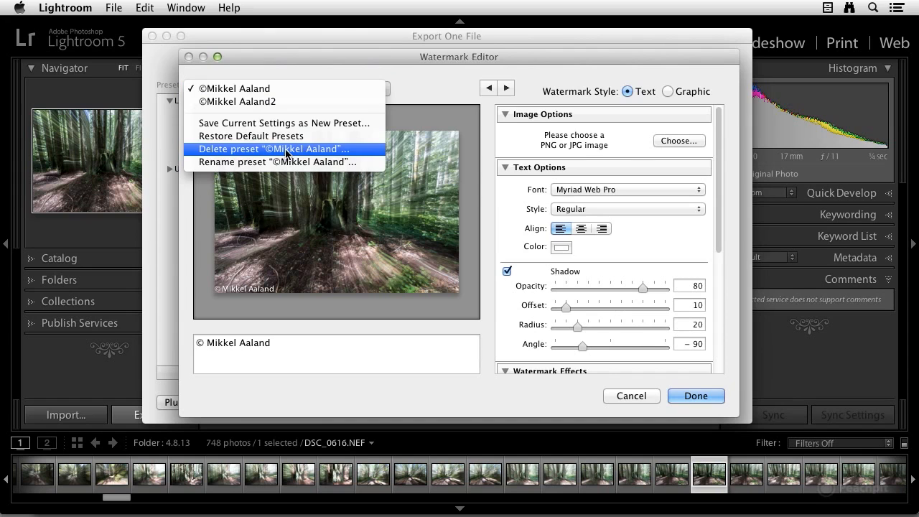
left_click(288, 146)
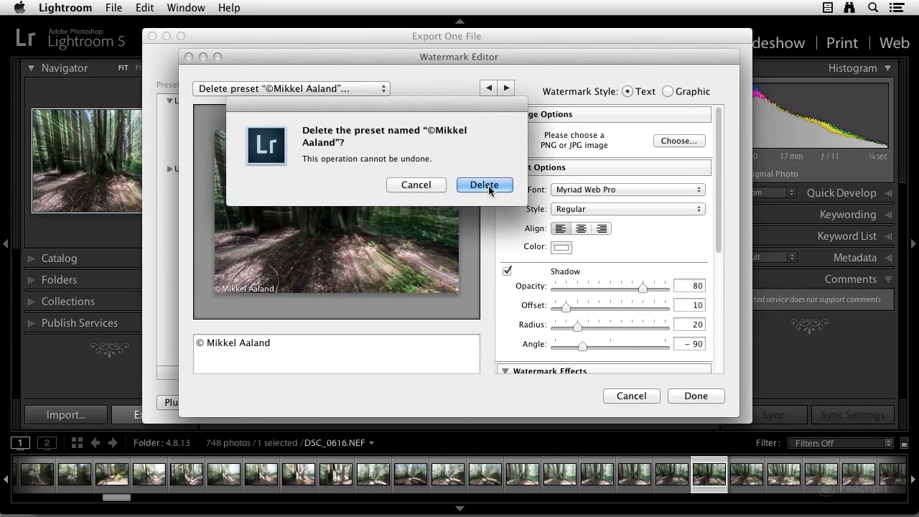
left_click(484, 185)
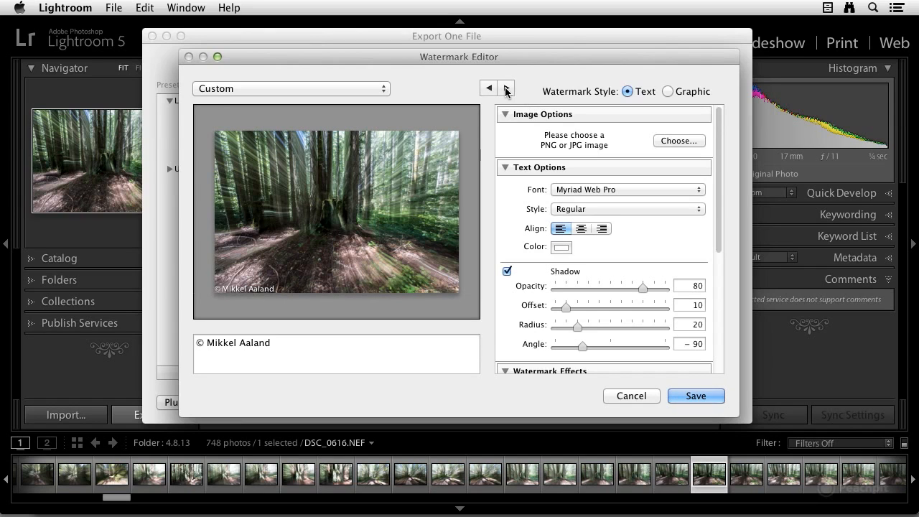
- Leave the watermark editor and export settings, and select the trestle photo DSC_0562 in the Library grid view
left_click(486, 89)
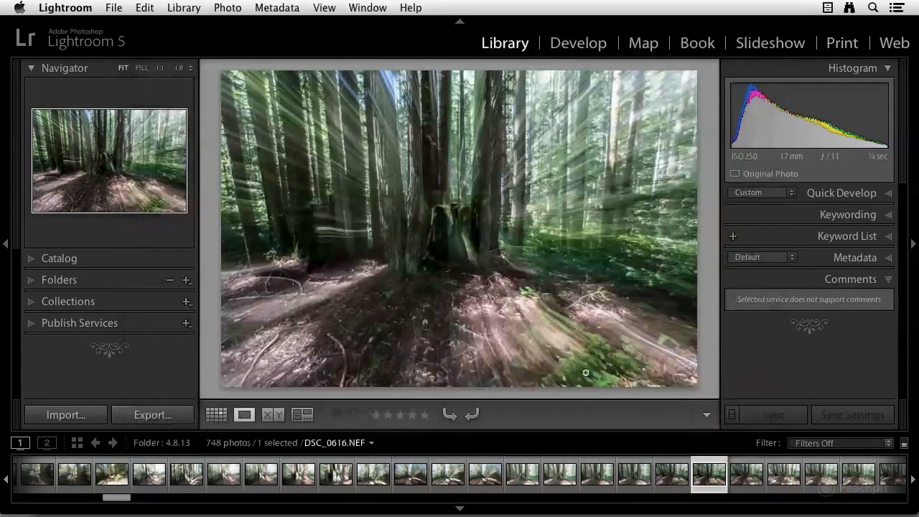
key("g")
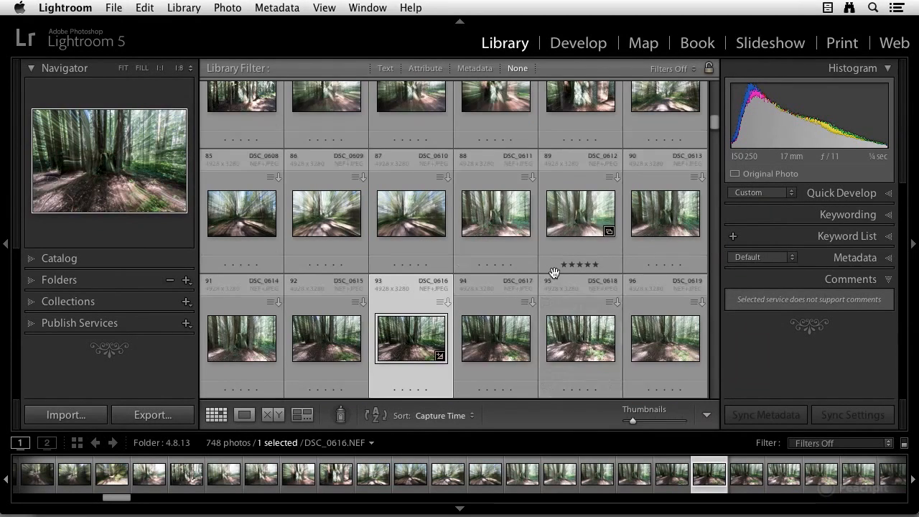
scroll(514, 273, "up", 3)
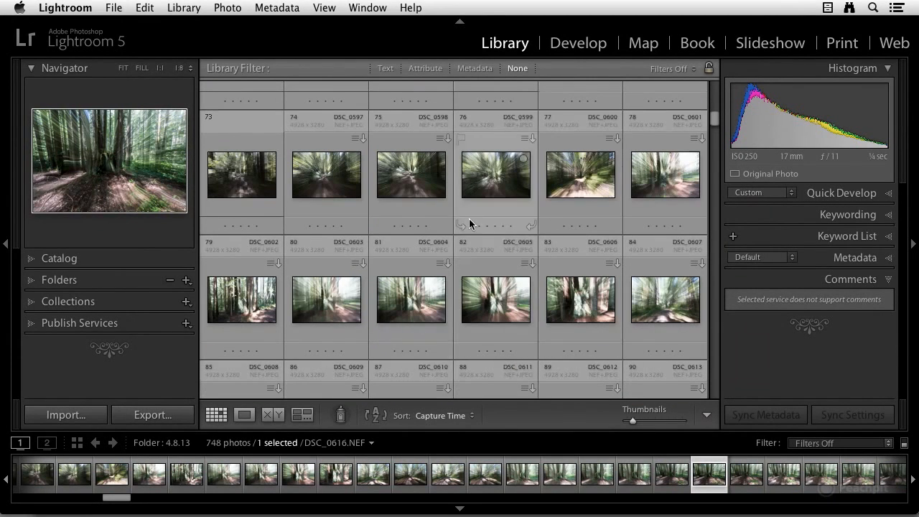
left_click(425, 300)
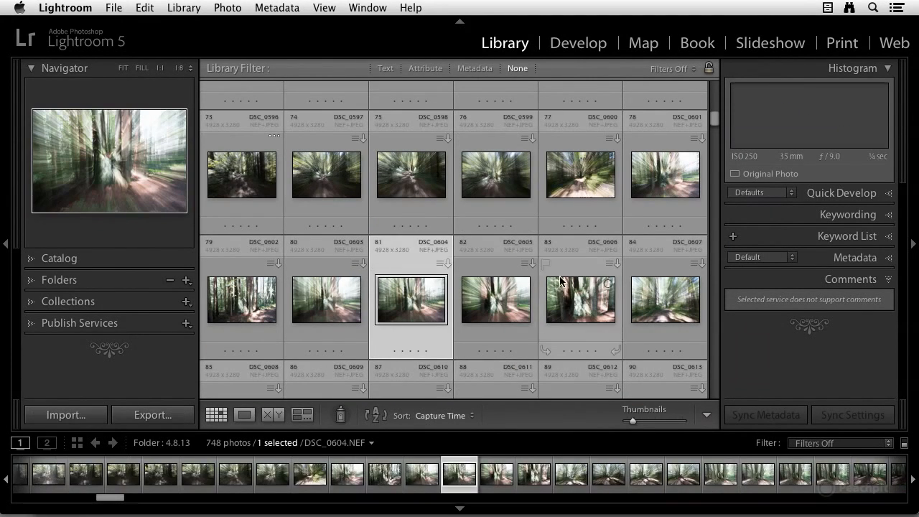
scroll(560, 265, "up", 7)
left_click(420, 275)
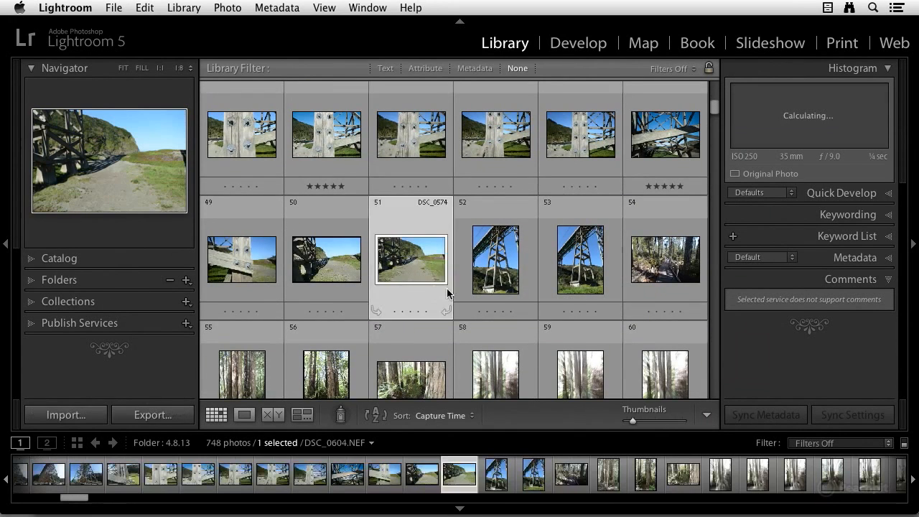
scroll(430, 273, "up", 2)
left_click(434, 270)
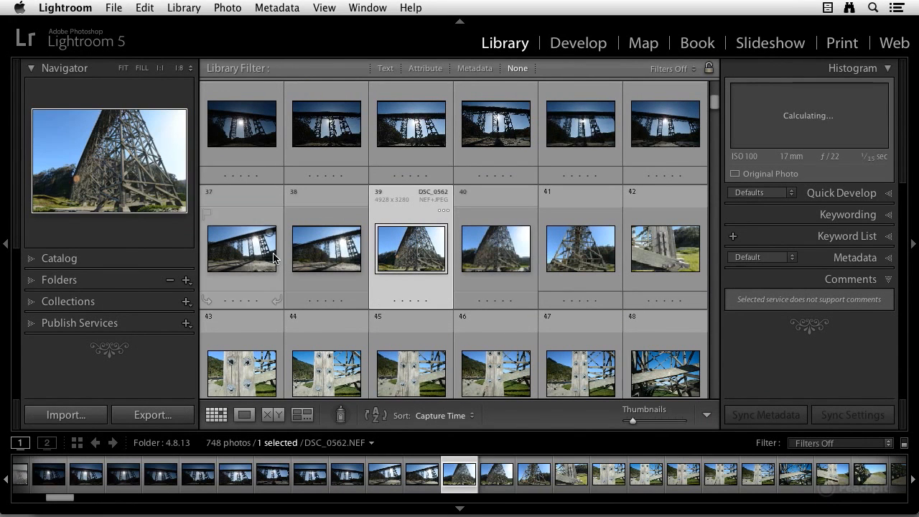
- Open the Watermark Editor from the export settings for DSC_0562 and load the preset with the suffix 2
left_click(147, 414)
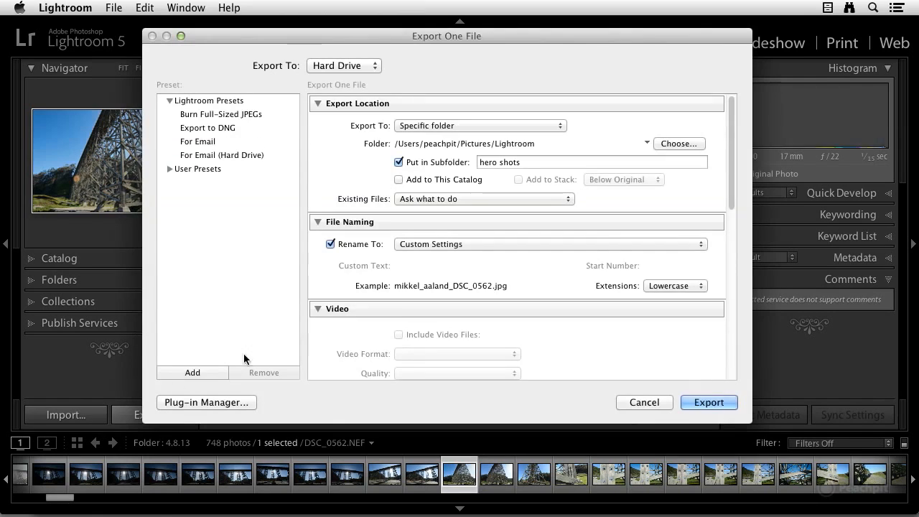
scroll(503, 287, "down", 4)
scroll(496, 289, "down", 10)
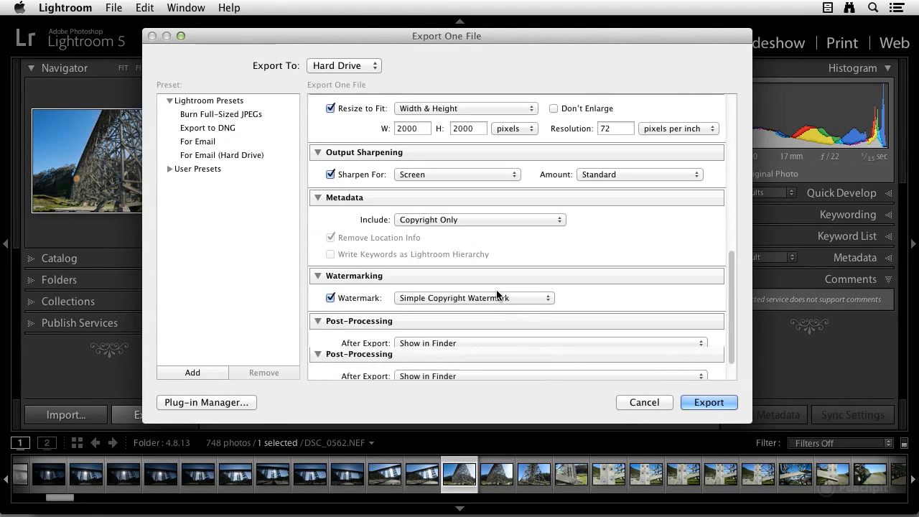
left_click(492, 298)
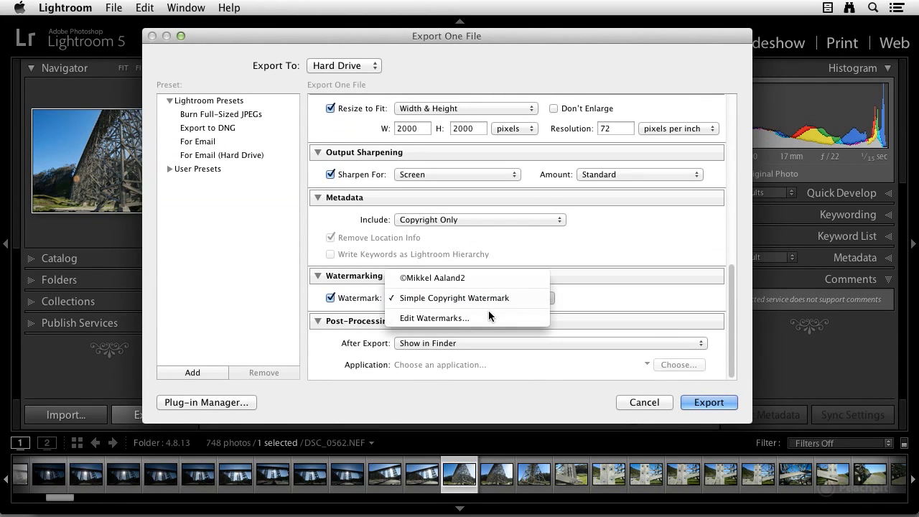
left_click(484, 318)
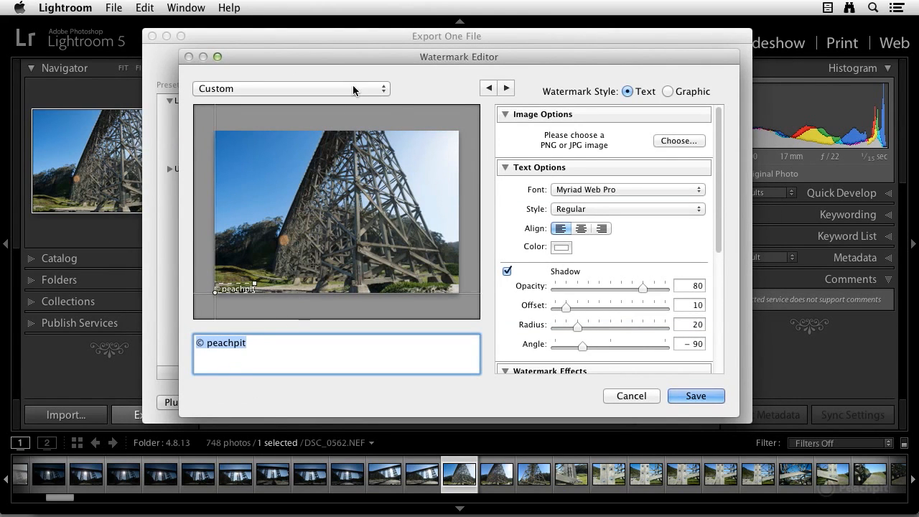
left_click(379, 88)
left_click(348, 110)
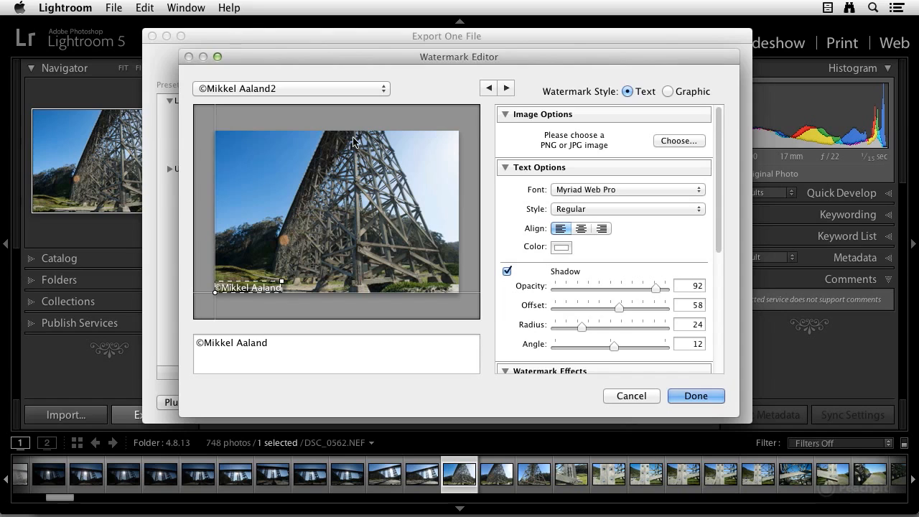
- Try the next and previous photo previews in the Watermark Editor, and cancel both the editor and the export
left_click(506, 89)
left_click(490, 89)
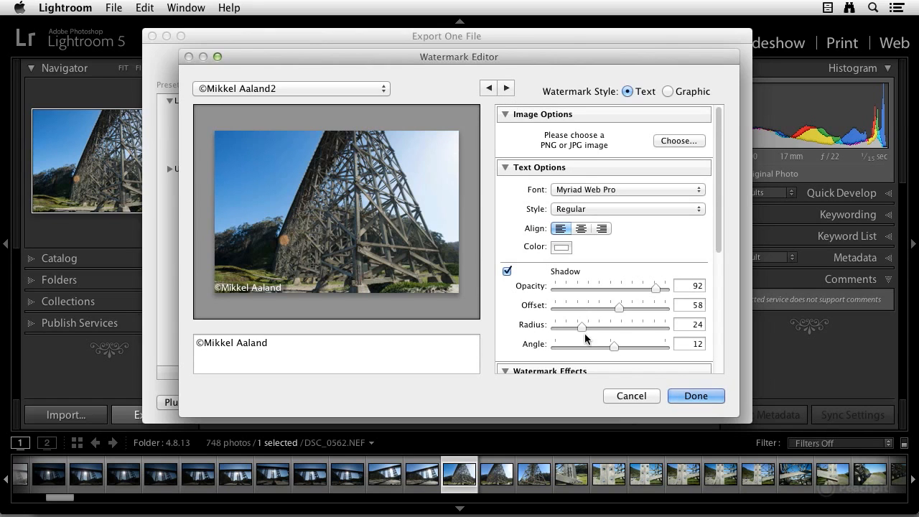
left_click(641, 395)
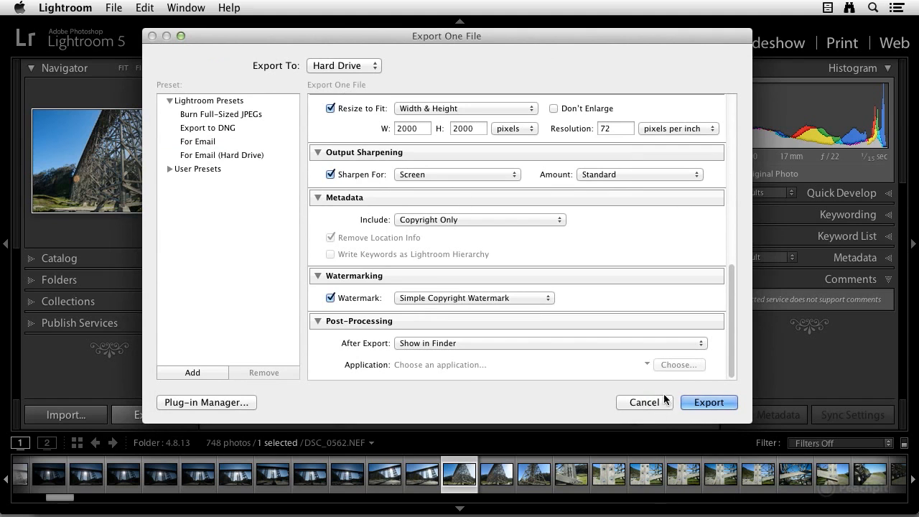
left_click(641, 400)
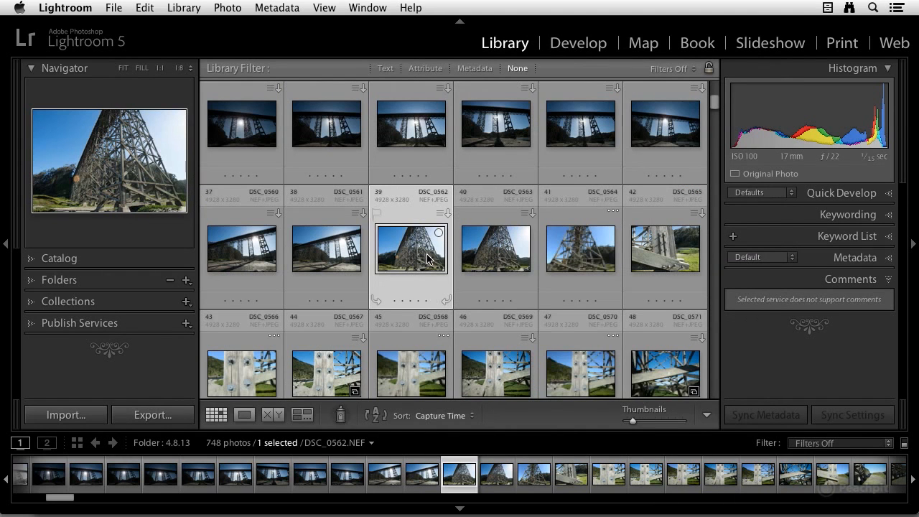
- Select the 14 consecutive photos from DSC_0562 through grid photo 52 and open their export settings
left_click(665, 255, "shift")
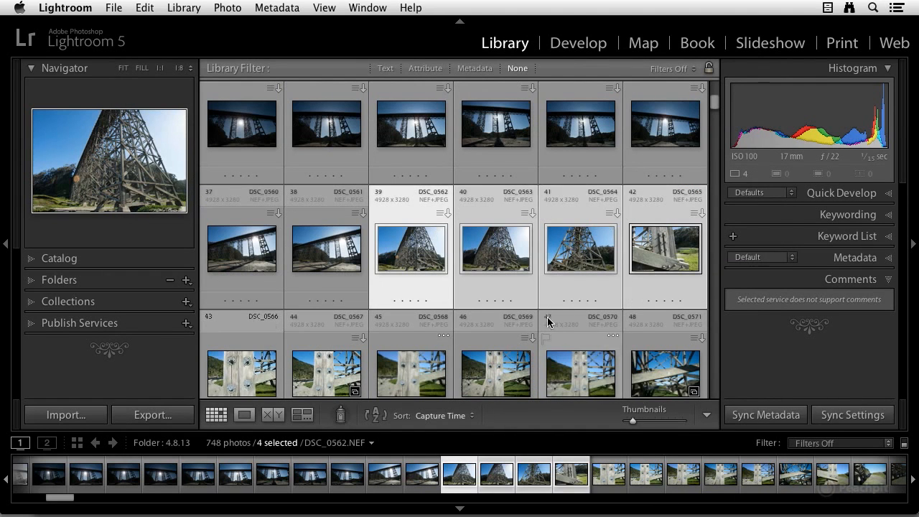
left_click(591, 373, "shift")
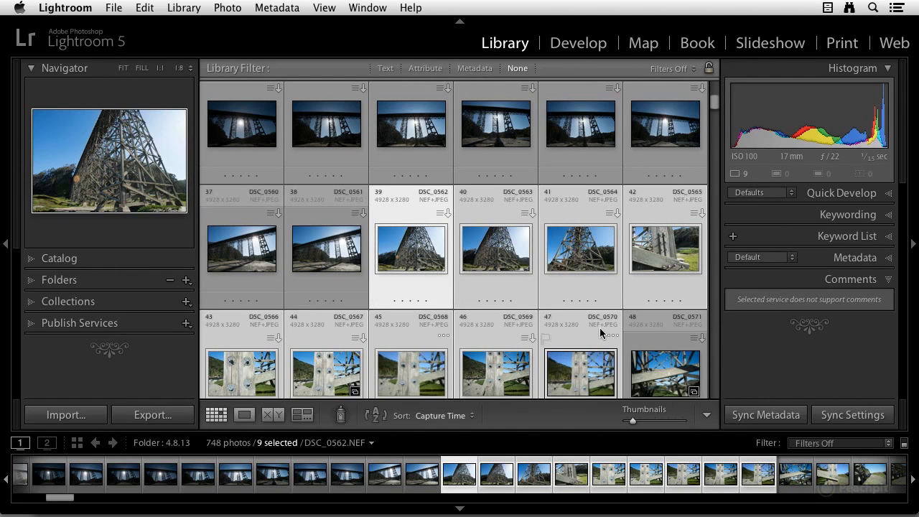
scroll(553, 322, "down", 3)
left_click(497, 274, "shift")
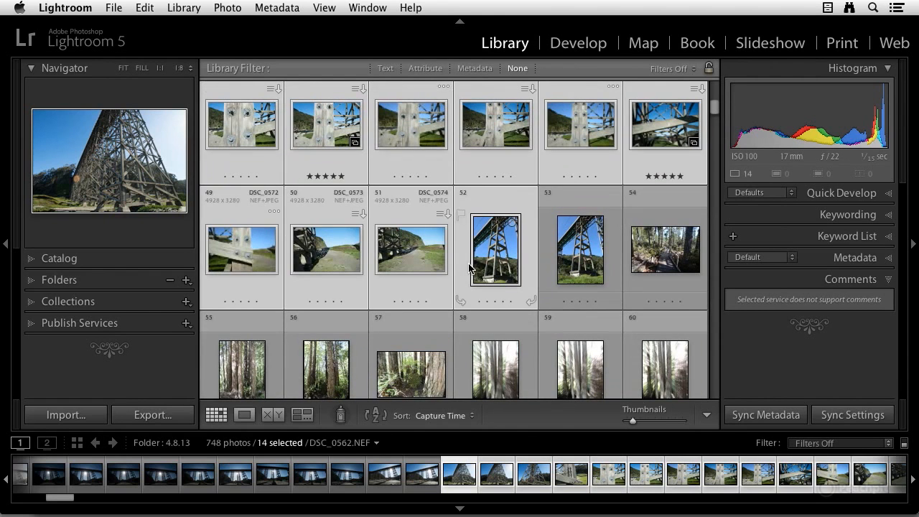
left_click(152, 417)
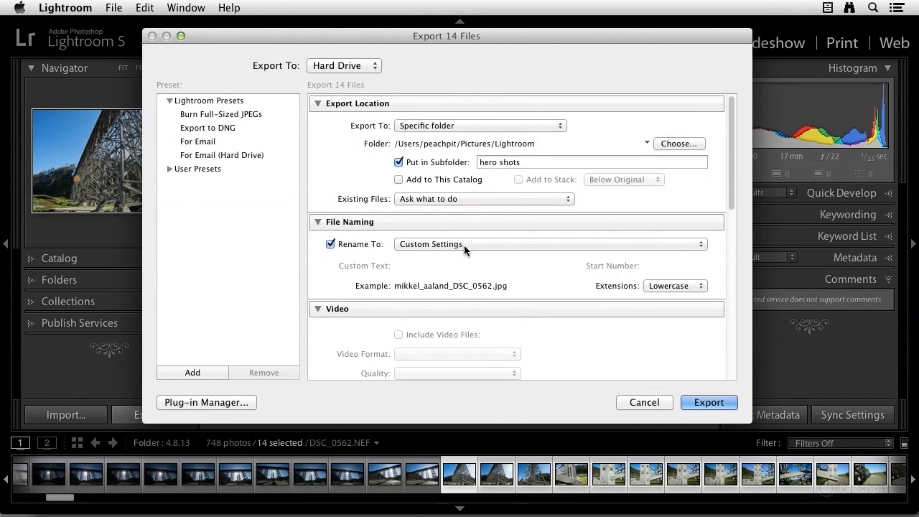
- Open the Watermark Editor from the export settings of the 14 photos and load the copyright preset with the suffix 2
scroll(464, 245, "down", 5)
scroll(462, 248, "down", 3)
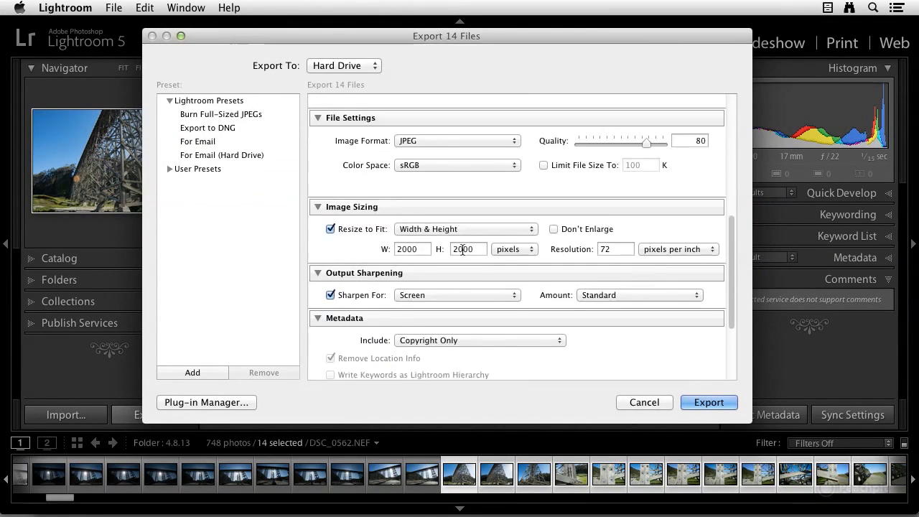
left_click(463, 297)
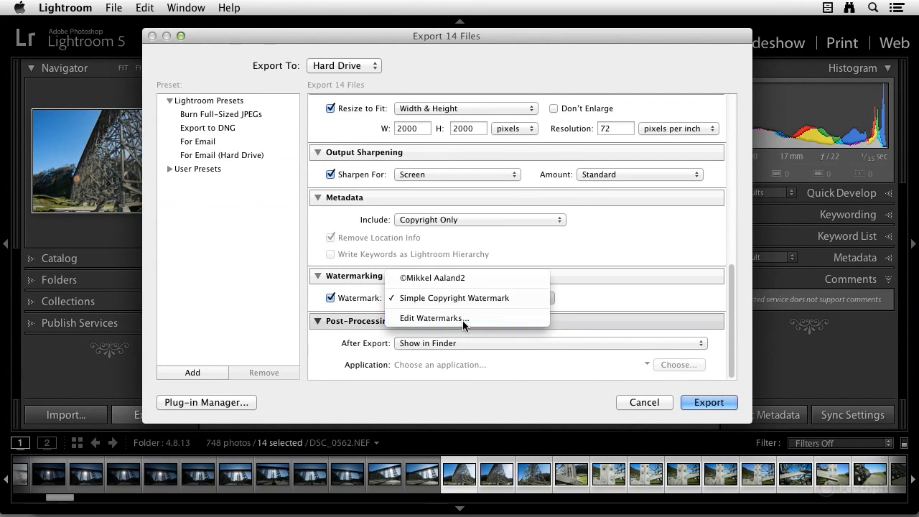
left_click(462, 320)
left_click(287, 88)
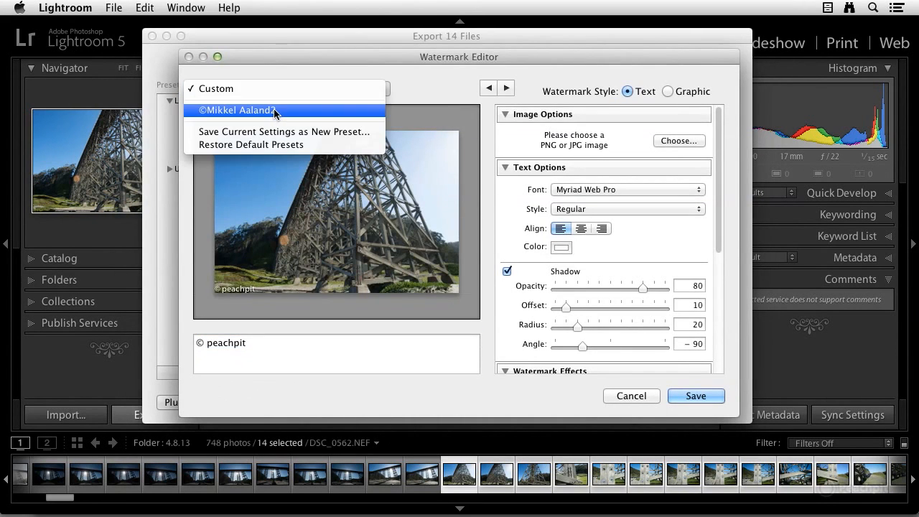
left_click(244, 107)
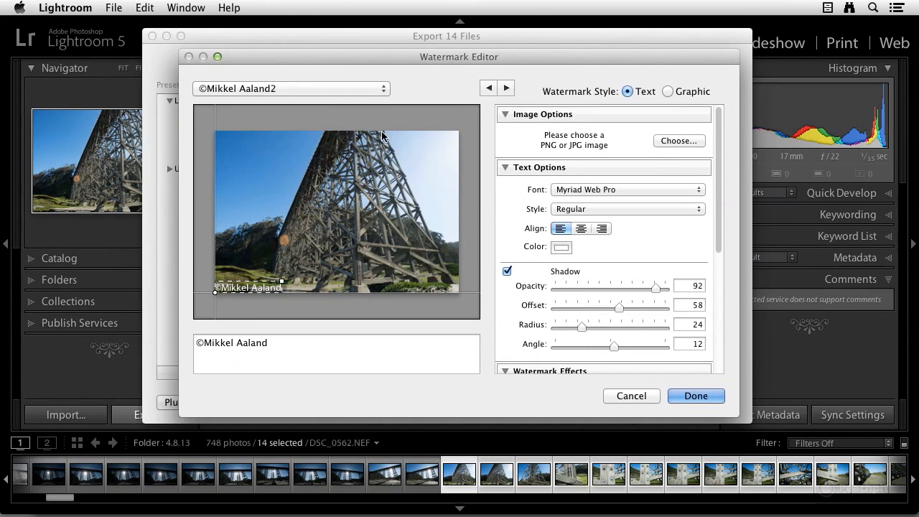
- Preview the text watermark on each of the selected photos in the Watermark Editor, and finish with the editor
left_click(507, 88)
left_click(507, 88)
left_click(507, 89)
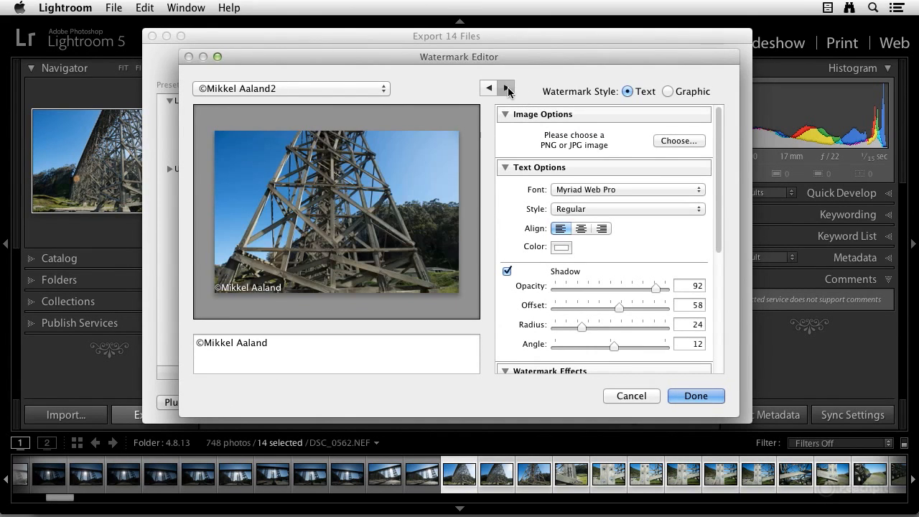
left_click(507, 88)
left_click(507, 88)
left_click(507, 88)
left_click(506, 88)
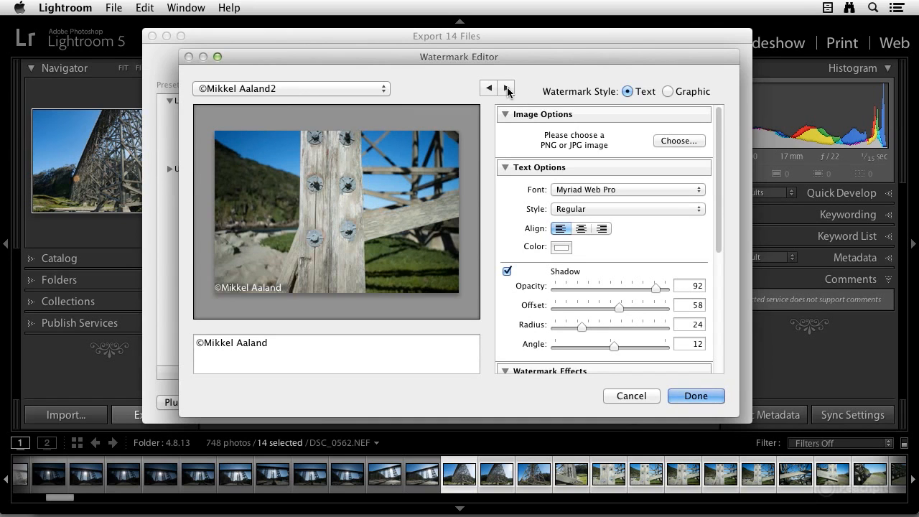
left_click(506, 89)
left_click(507, 88)
left_click(507, 88)
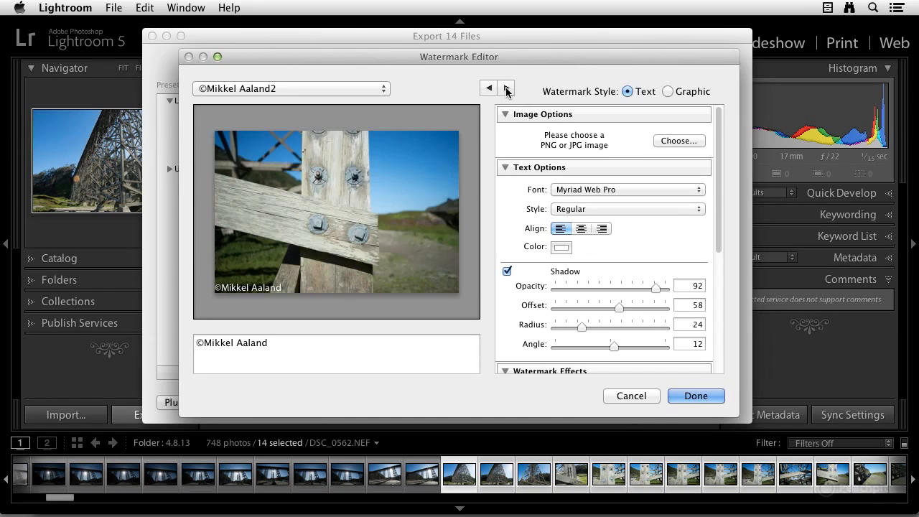
left_click(507, 88)
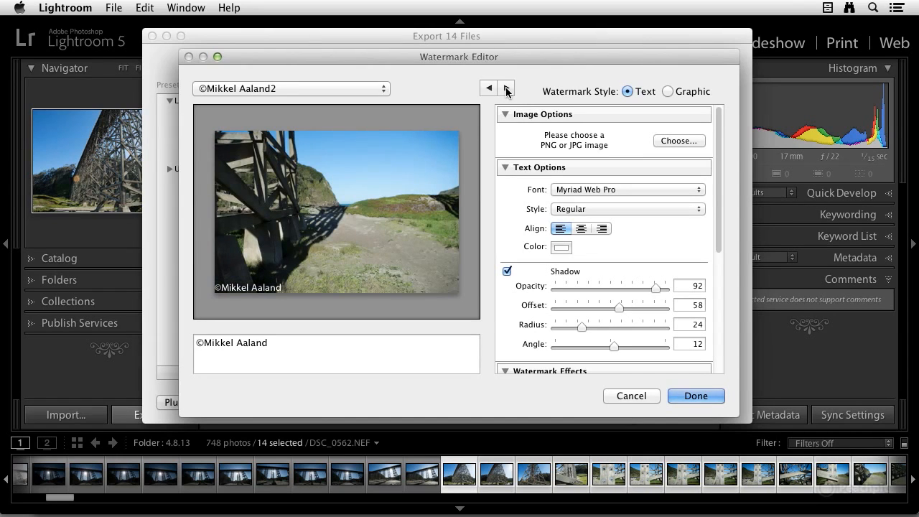
left_click(507, 88)
left_click(506, 88)
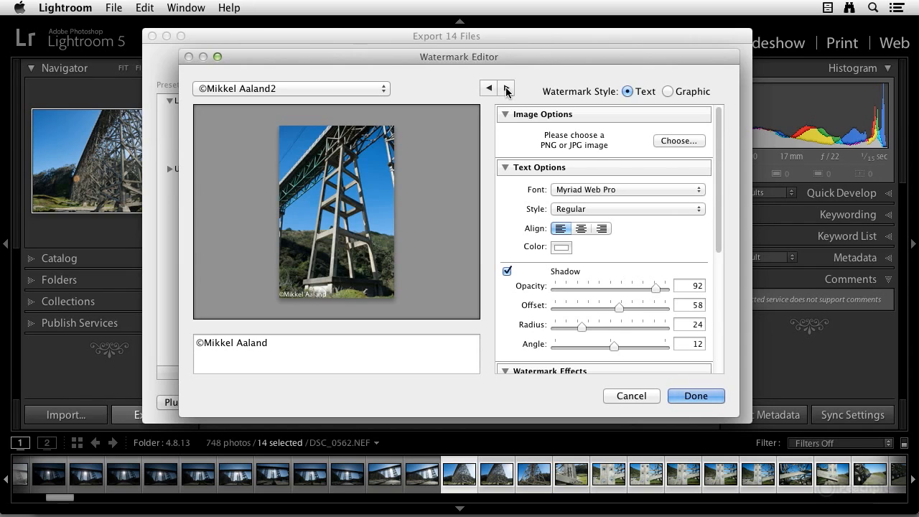
left_click(507, 88)
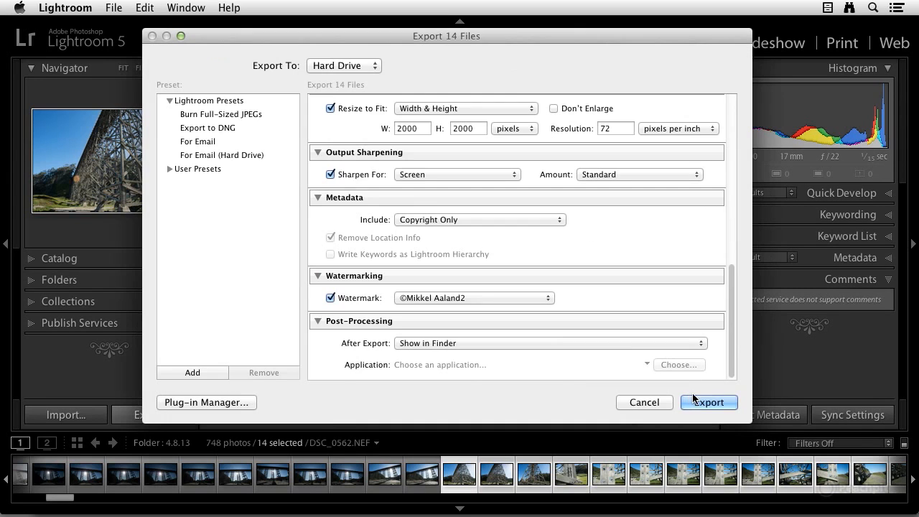
left_click(694, 396)
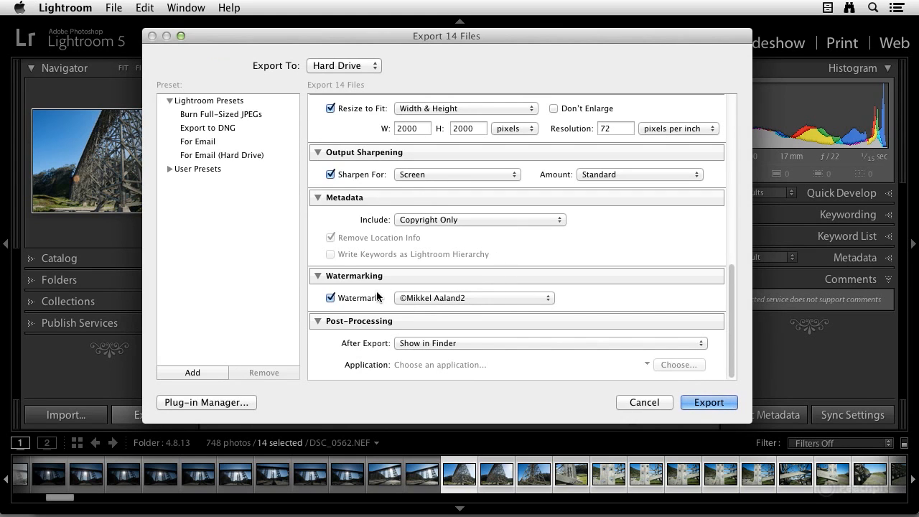
- Choose the copyright preset with the suffix 2 as the export watermark, and cancel the export of the 14 files
left_click(452, 298)
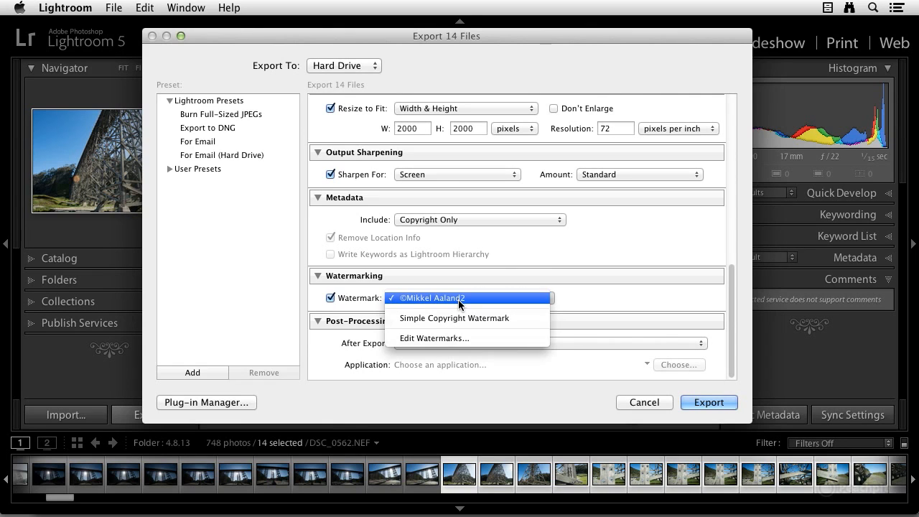
left_click(458, 299)
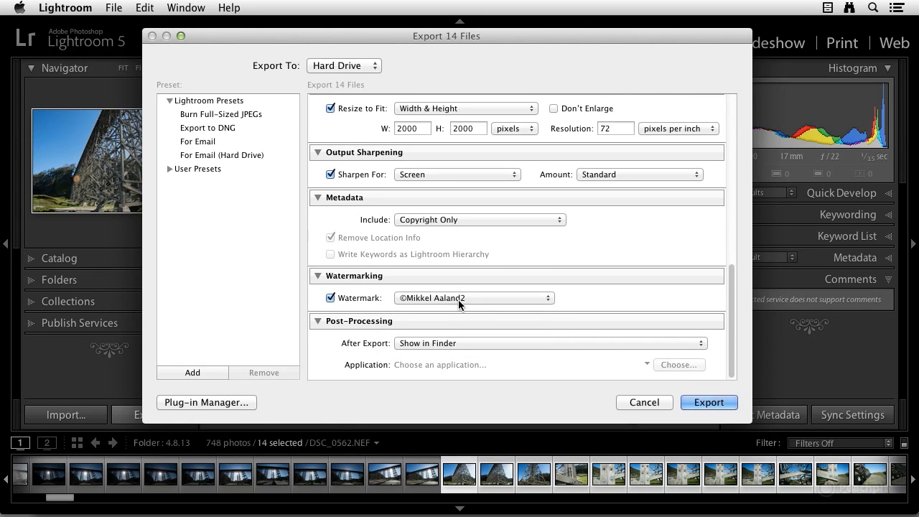
left_click(639, 402)
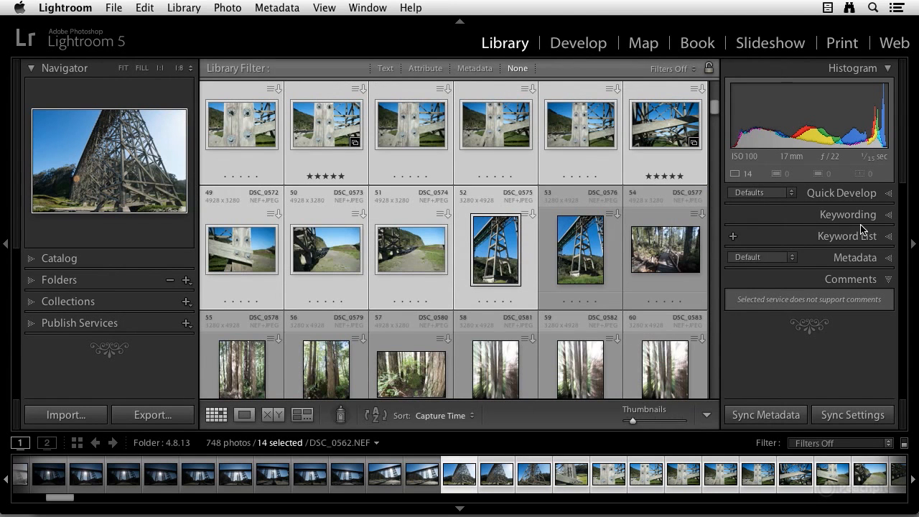
- Apply the copyright watermark preset with the suffix 2 to the slideshow in the Slideshow module
left_click(769, 45)
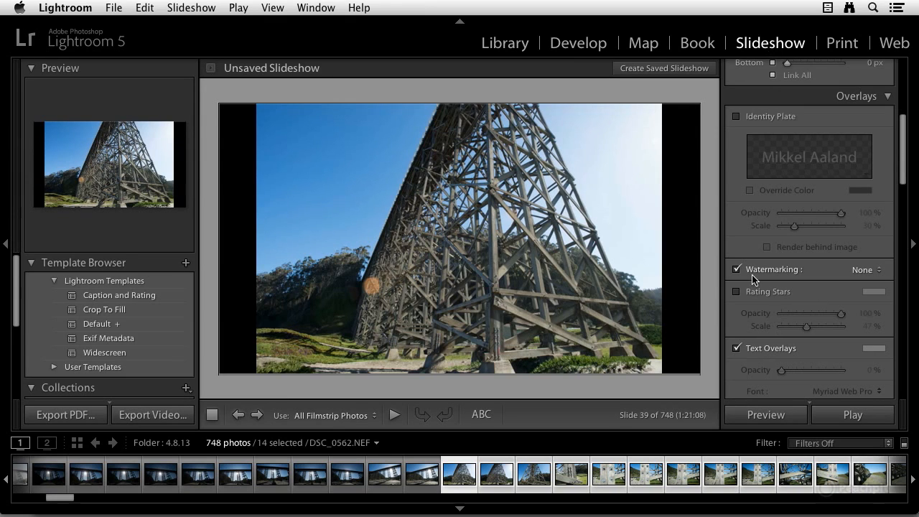
left_click(880, 270)
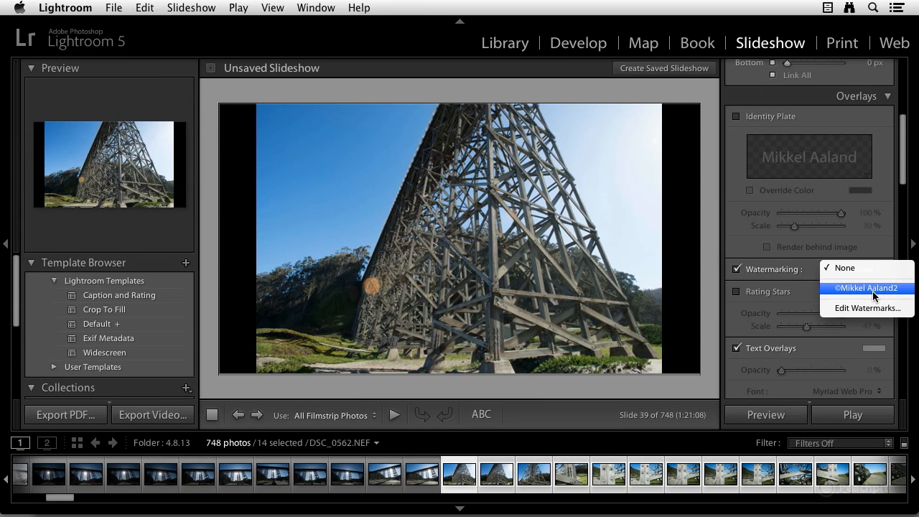
left_click(872, 291)
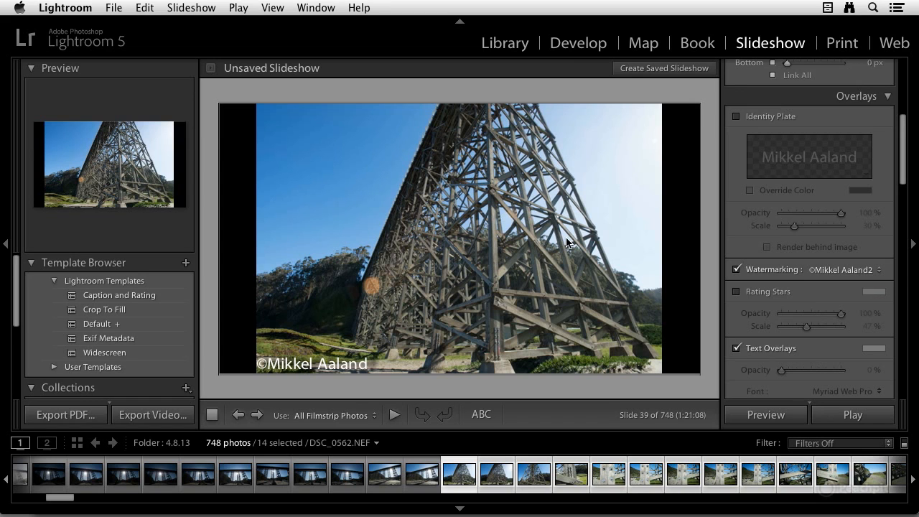
- Apply the copyright watermark preset with the suffix 2 to the print layout in the Print module
left_click(846, 45)
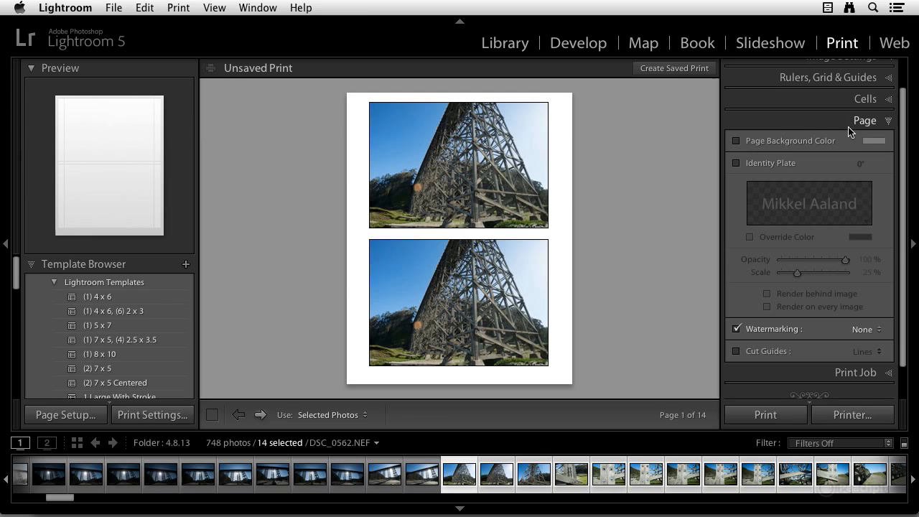
left_click(864, 330)
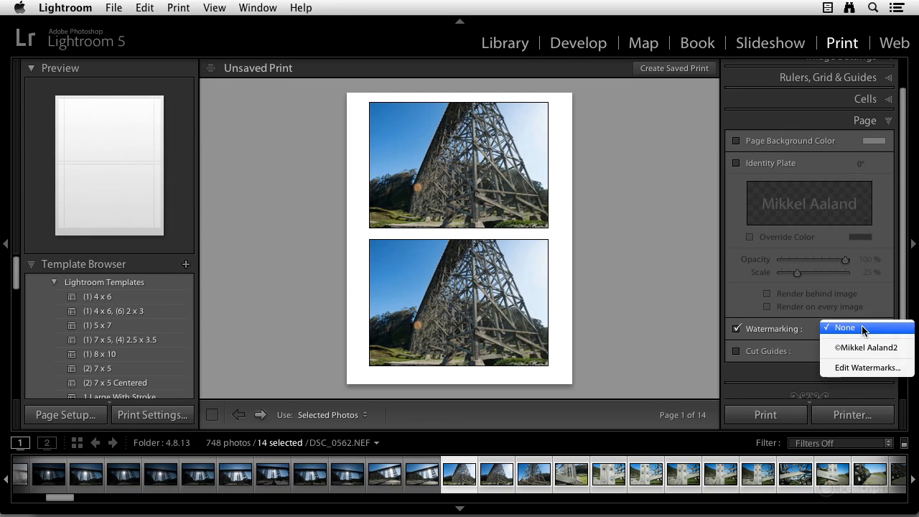
left_click(861, 347)
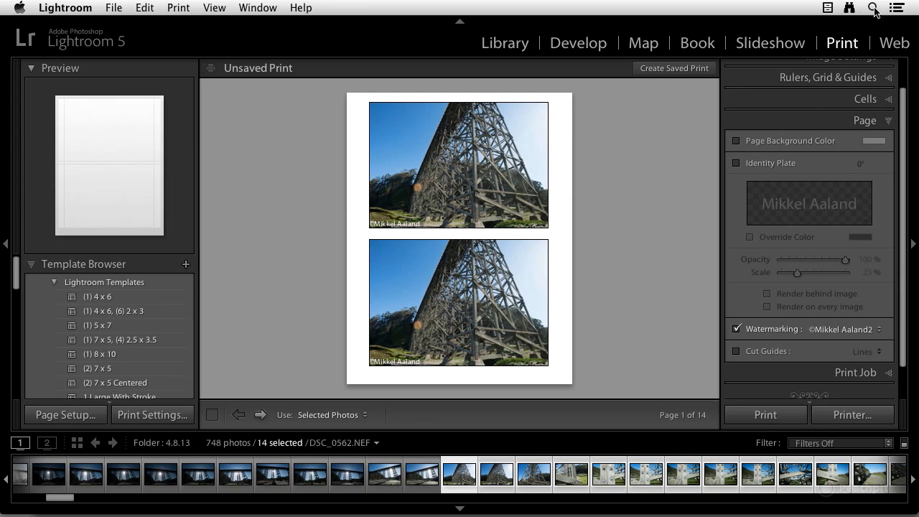
- Check the watermarking option in the Web module's output settings, and return to the Library
left_click(895, 43)
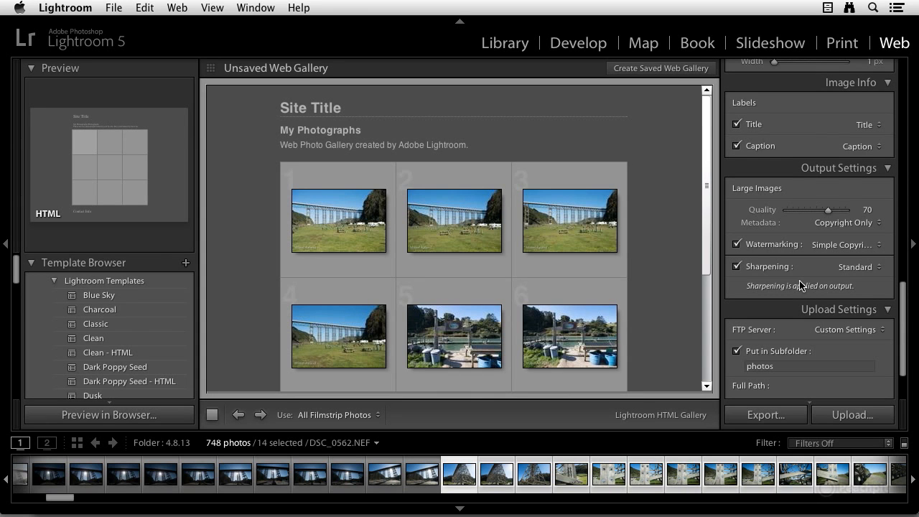
left_click(505, 43)
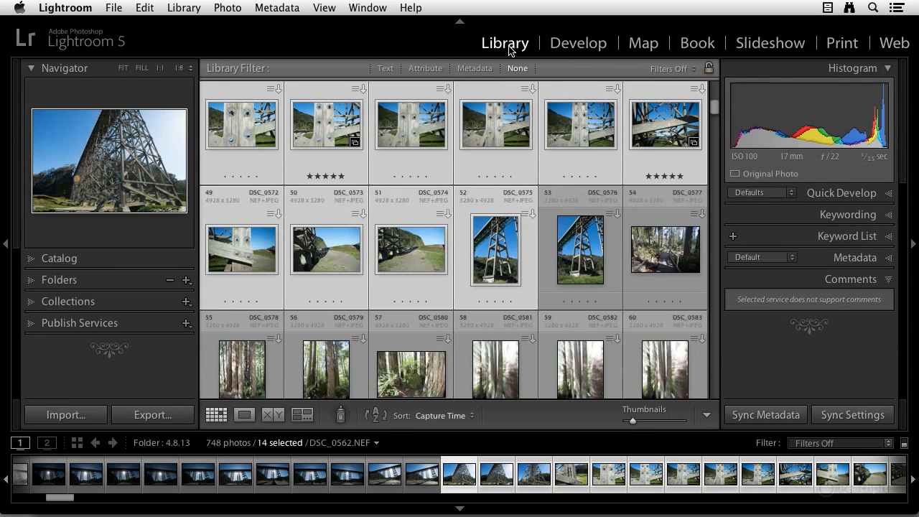